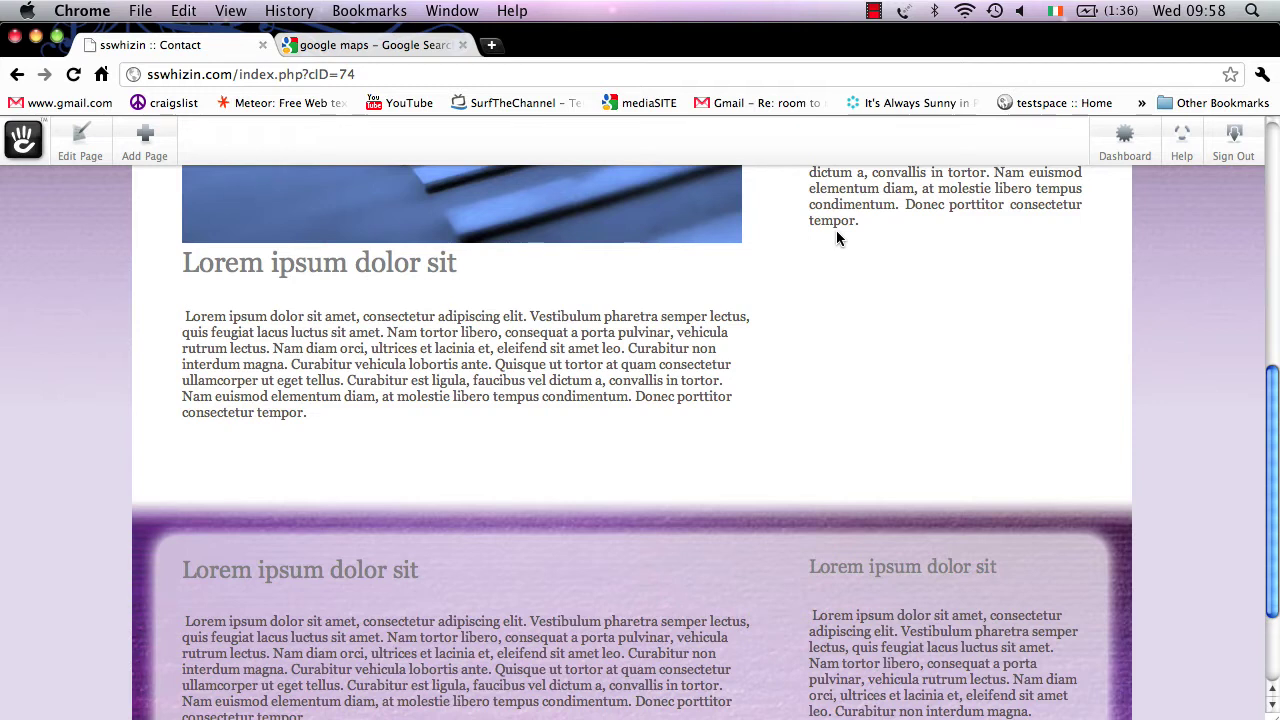
Enter edit mode on the Contact page and bring up the main lorem ipsum text block's menu.
scroll(836, 230, up, 10)
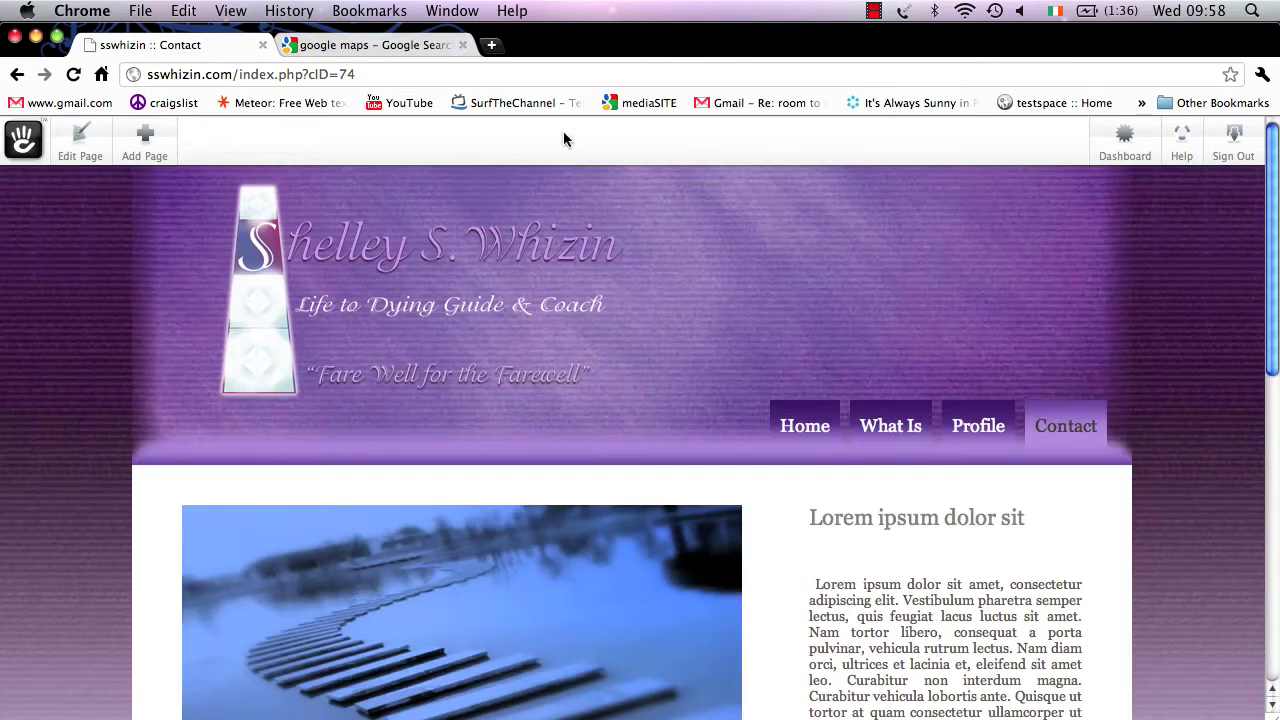
click(95, 150)
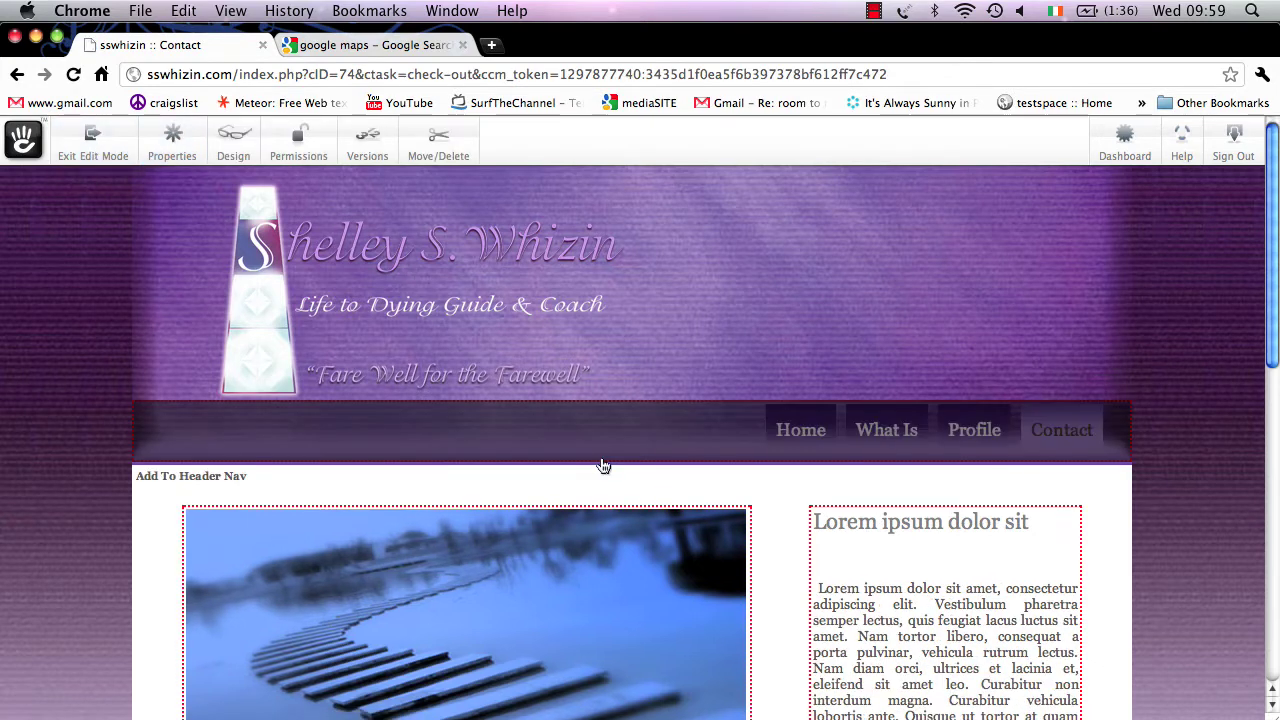
scroll(960, 592, down, 5)
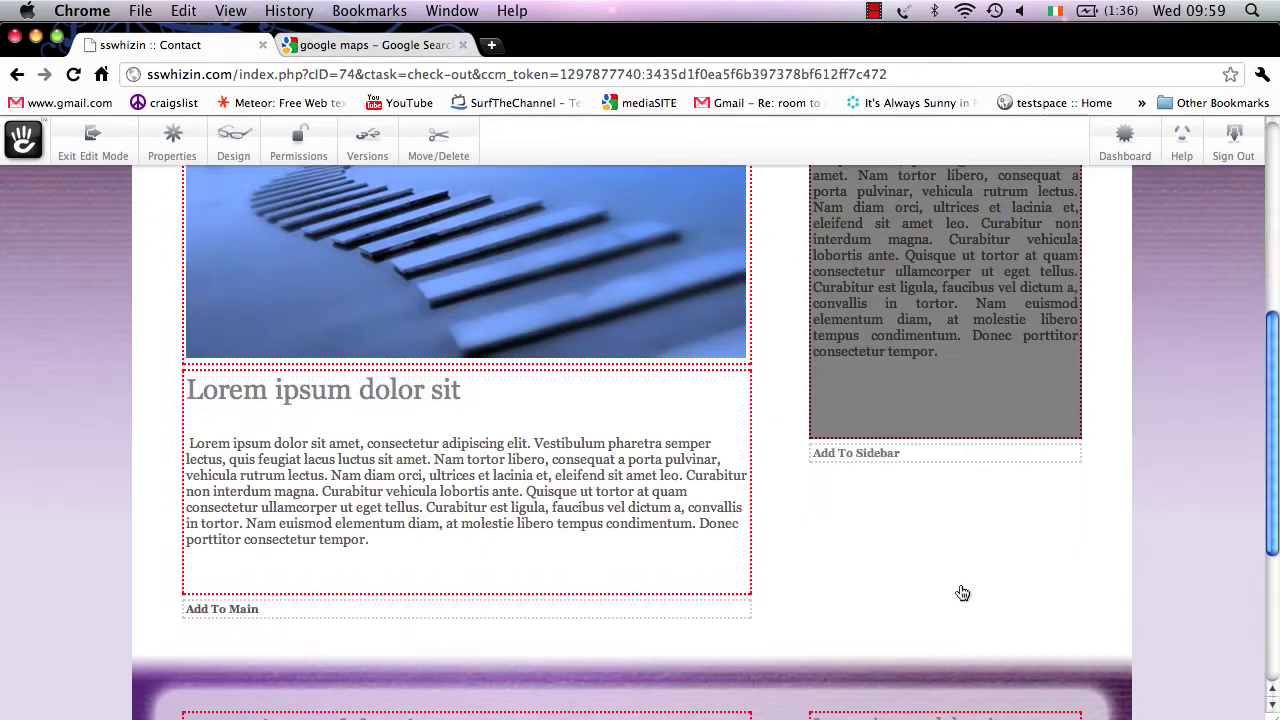
scroll(604, 491, down, 1)
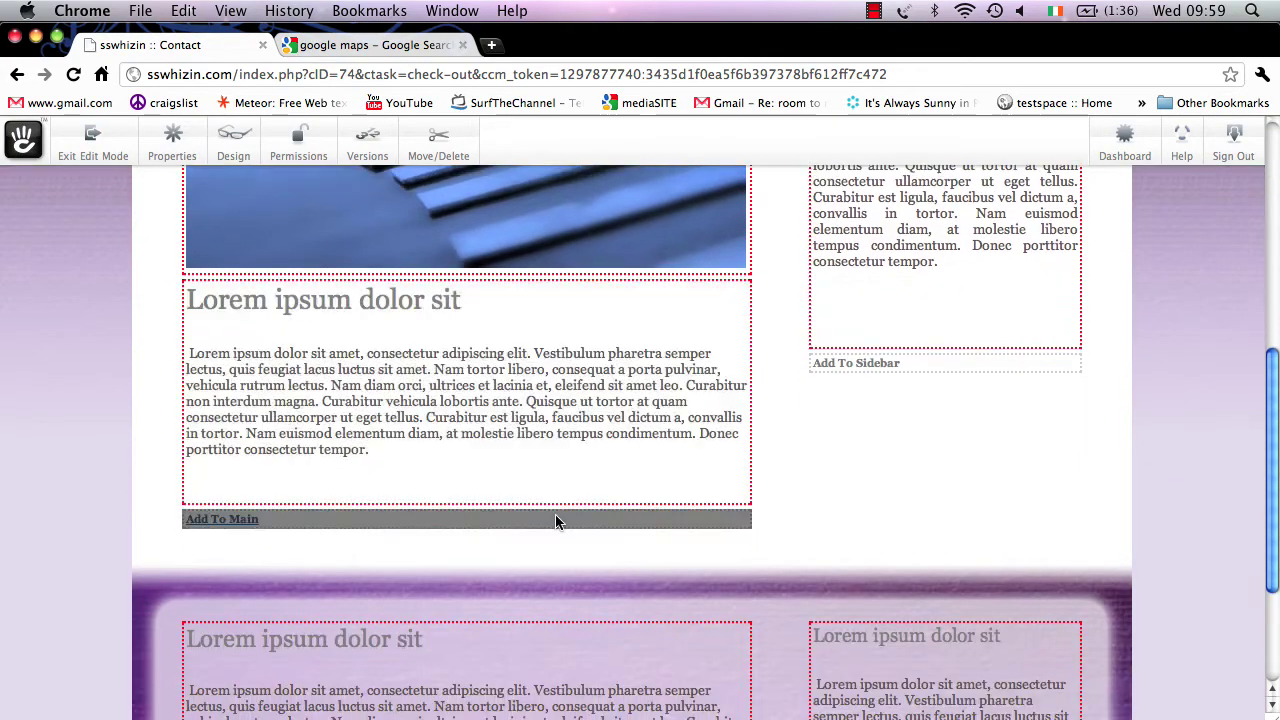
scroll(557, 520, down, 1)
scroll(557, 521, up, 1)
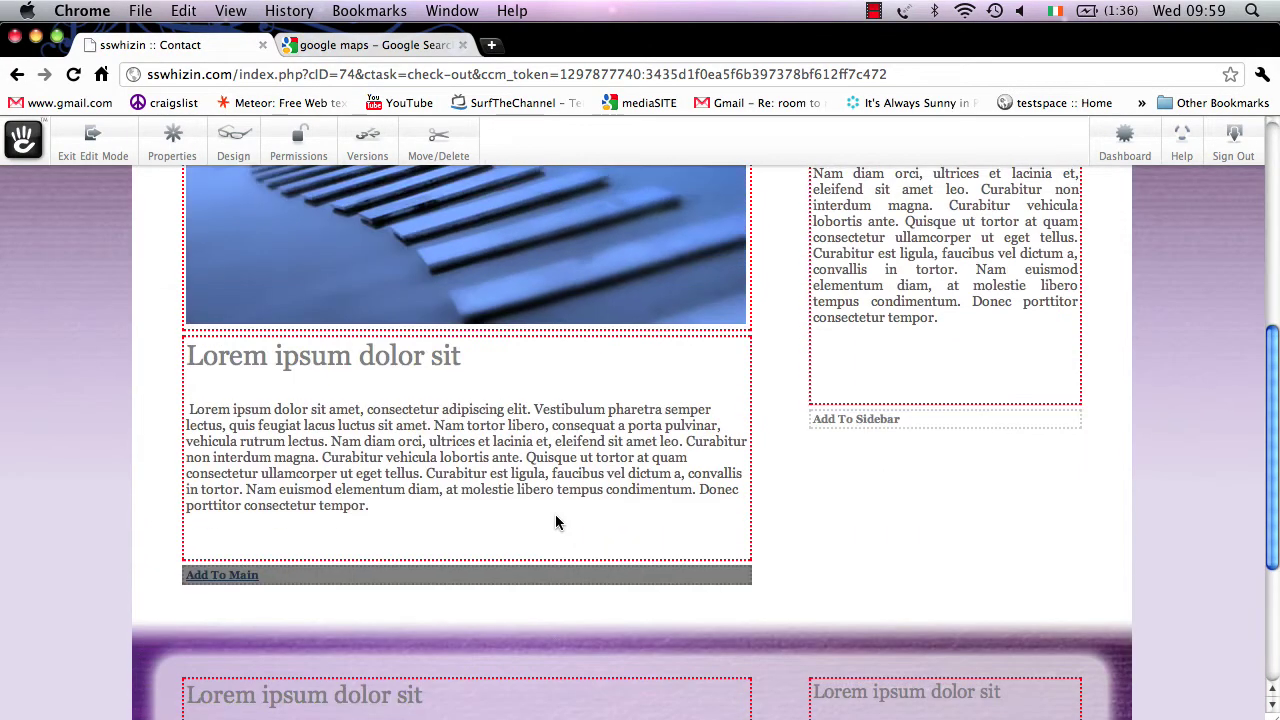
scroll(557, 521, up, 1)
scroll(557, 521, up, 3)
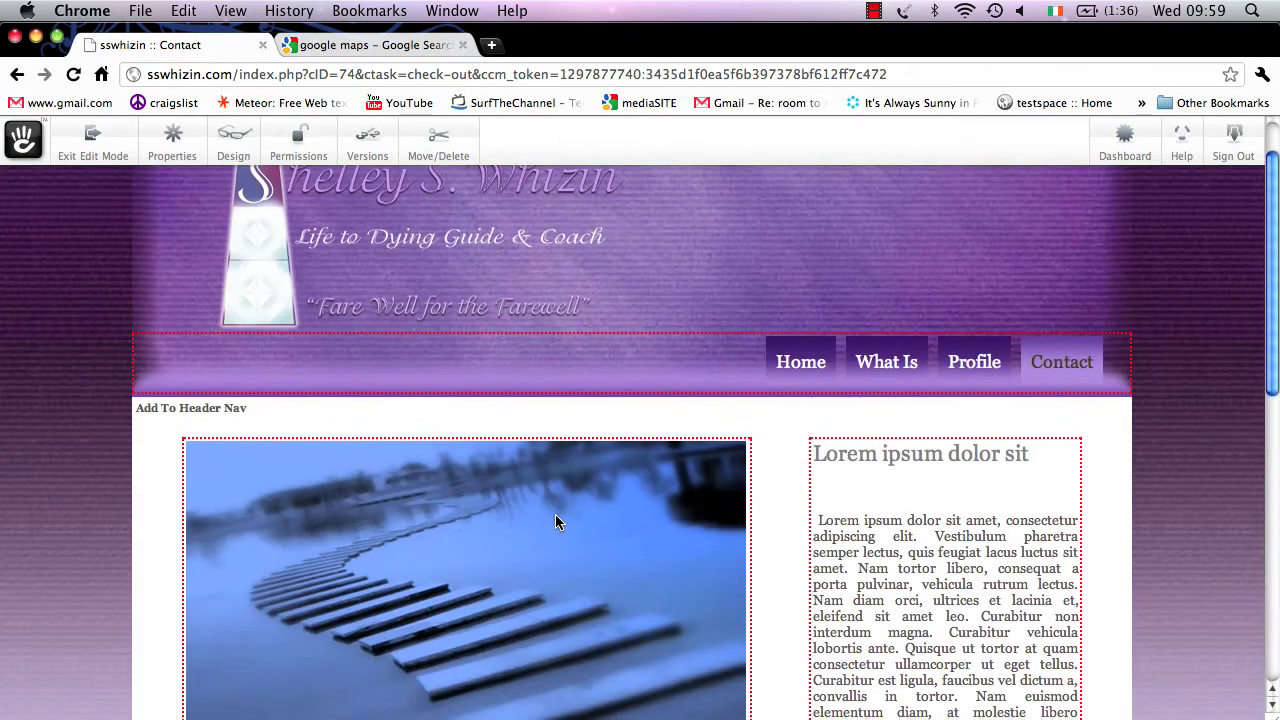
scroll(557, 521, down, 1)
scroll(557, 521, down, 1)
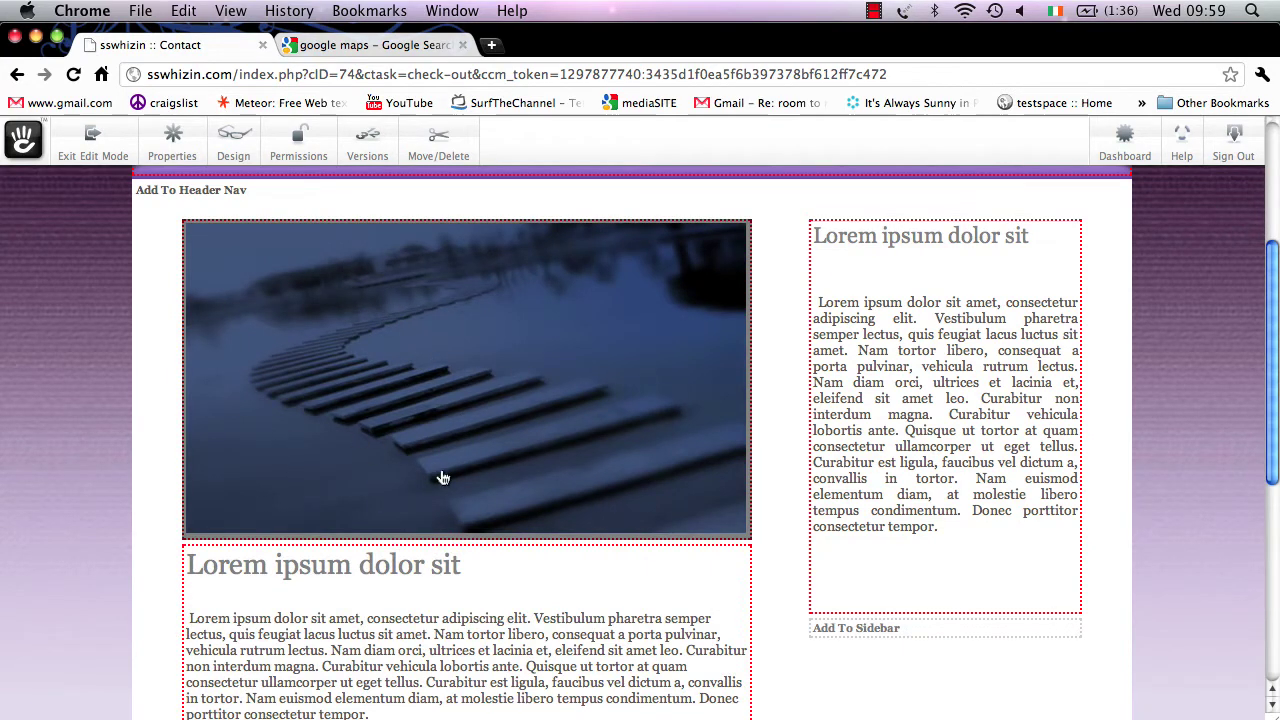
scroll(442, 478, down, 1)
scroll(444, 478, down, 1)
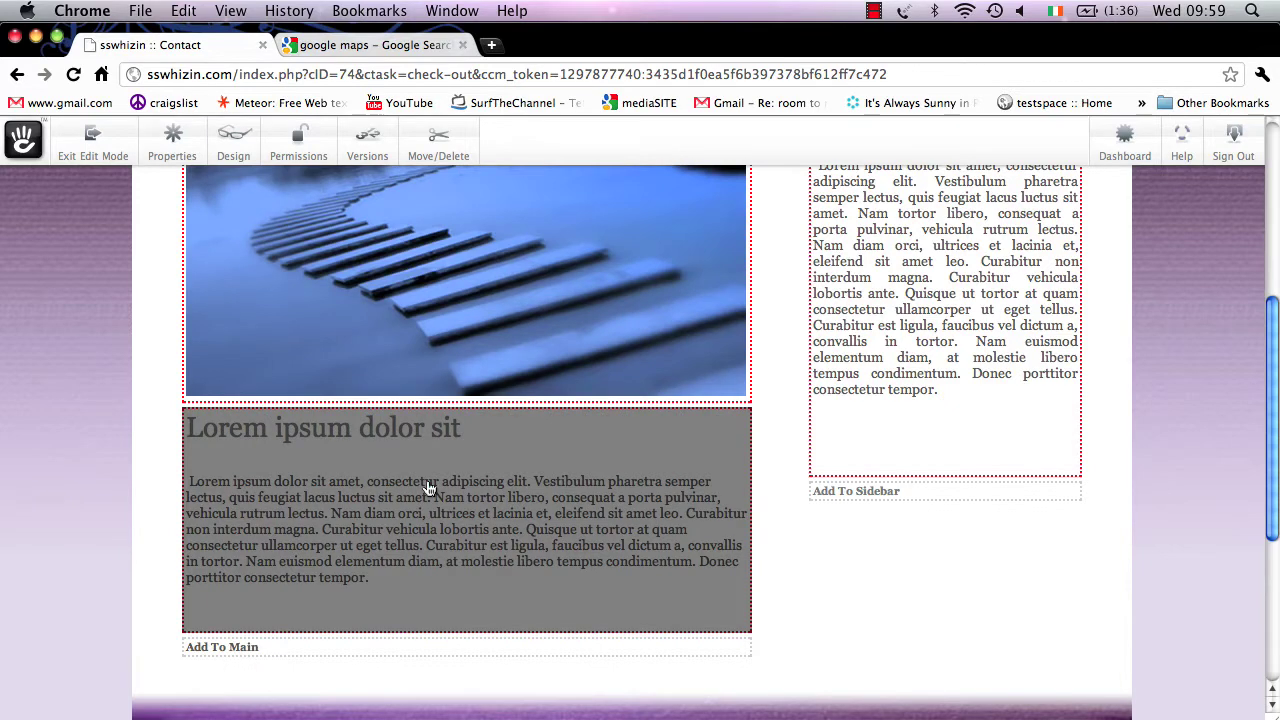
click(428, 488)
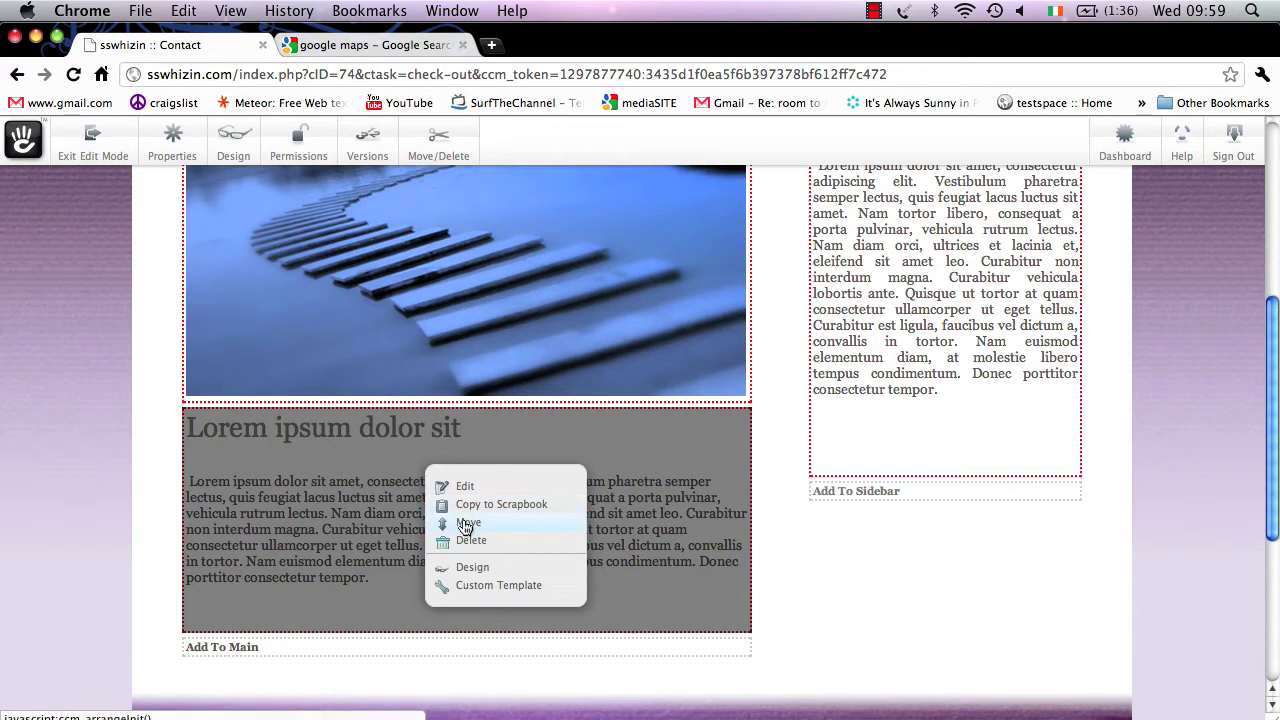
Move the main text block above the image in the Main area and save the positioning.
click(466, 524)
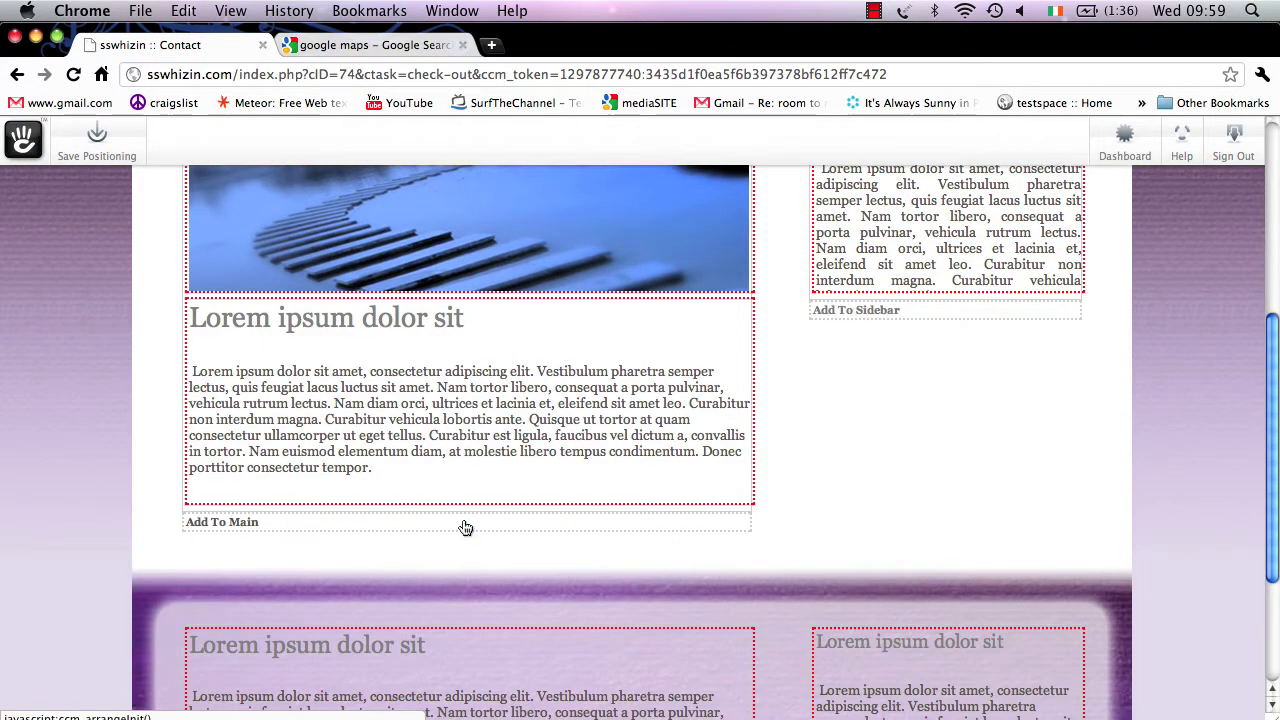
scroll(465, 527, up, 2)
scroll(465, 527, up, 2)
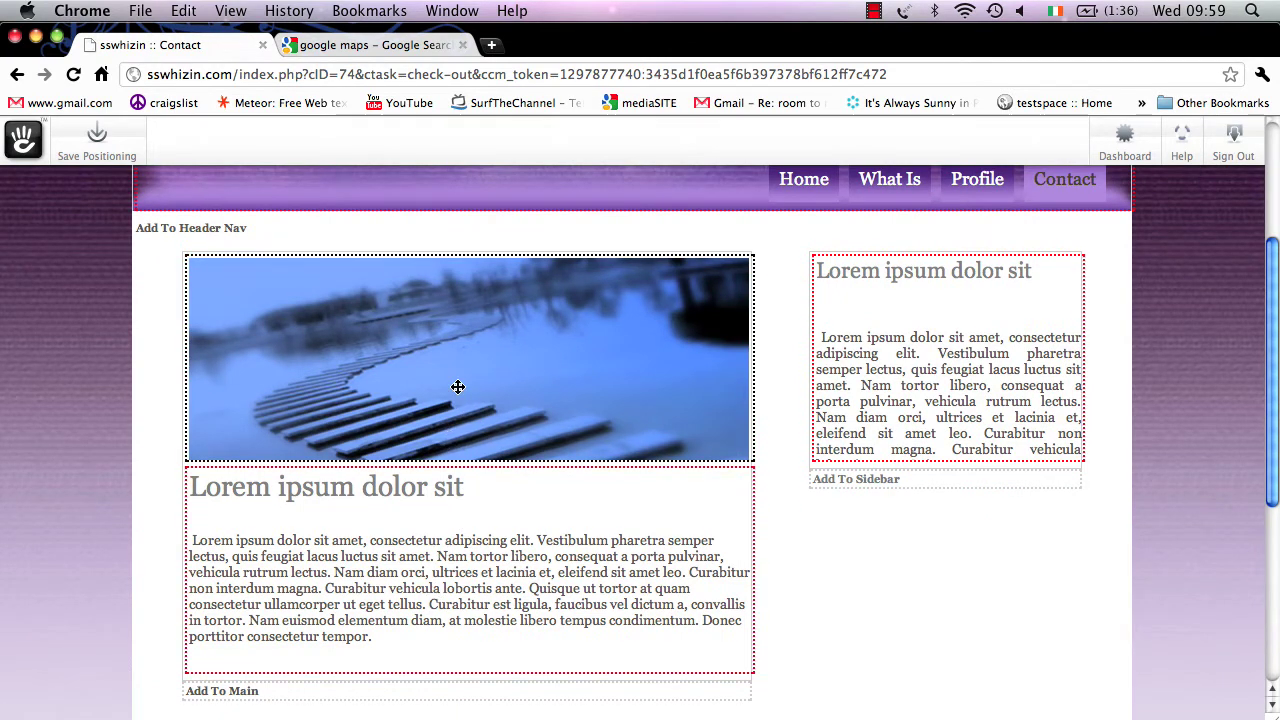
scroll(445, 505, up, 2)
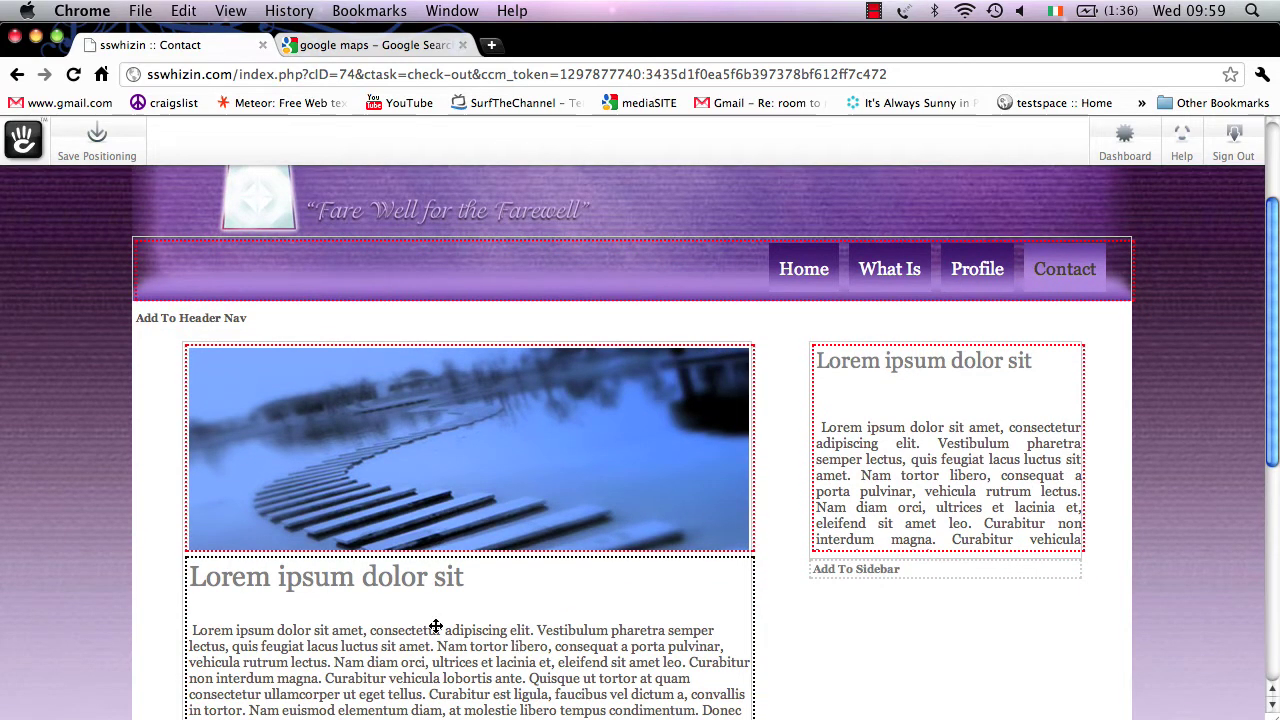
drag(433, 627, 428, 408)
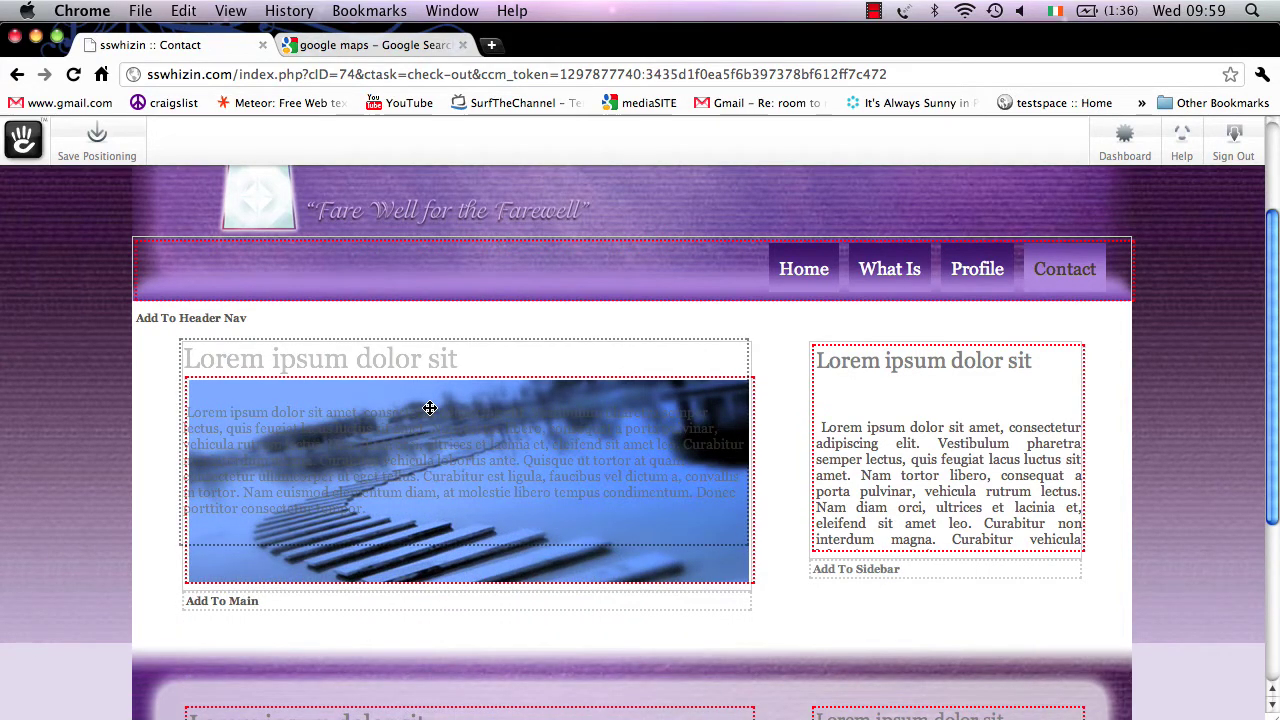
drag(429, 408, 429, 408)
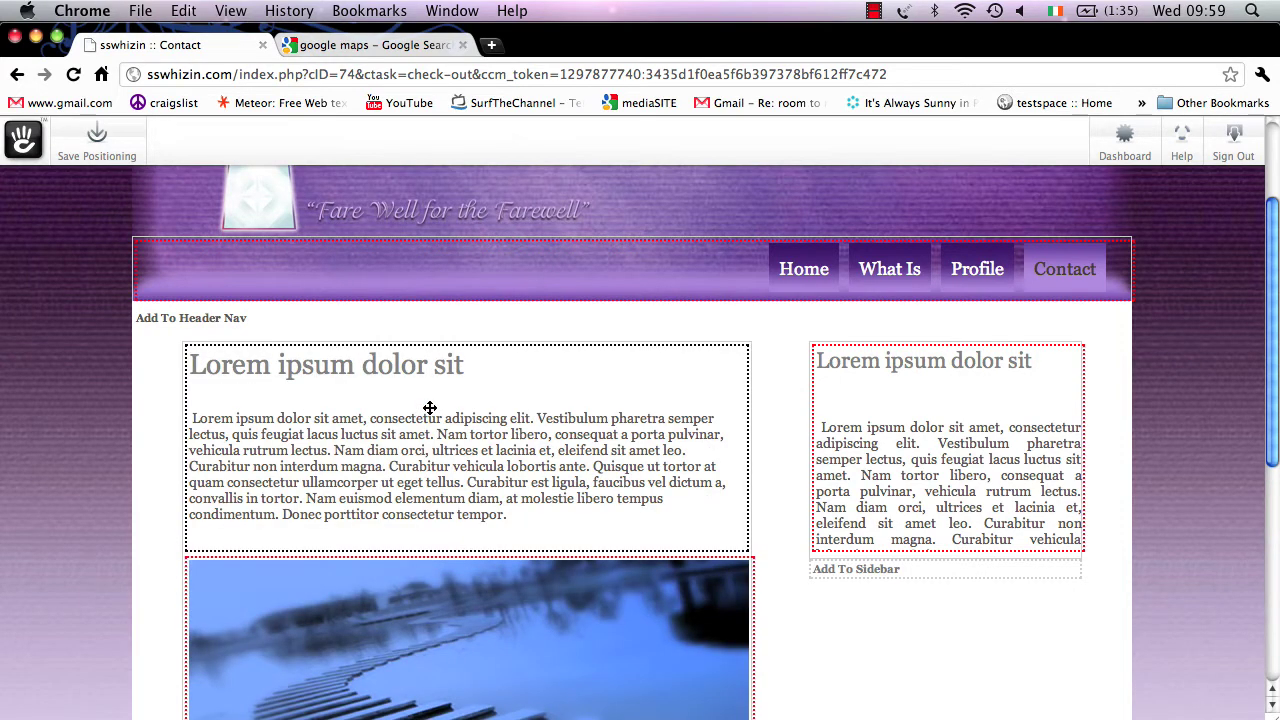
scroll(429, 408, down, 3)
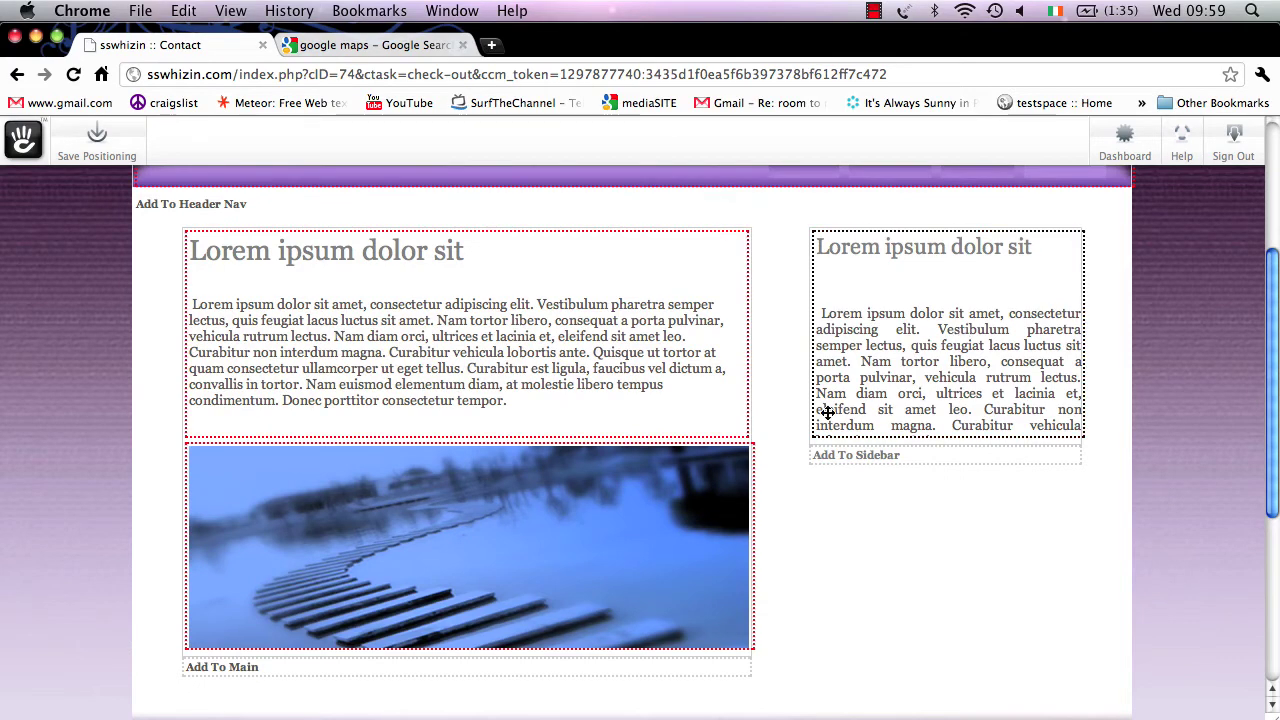
scroll(827, 412, down, 5)
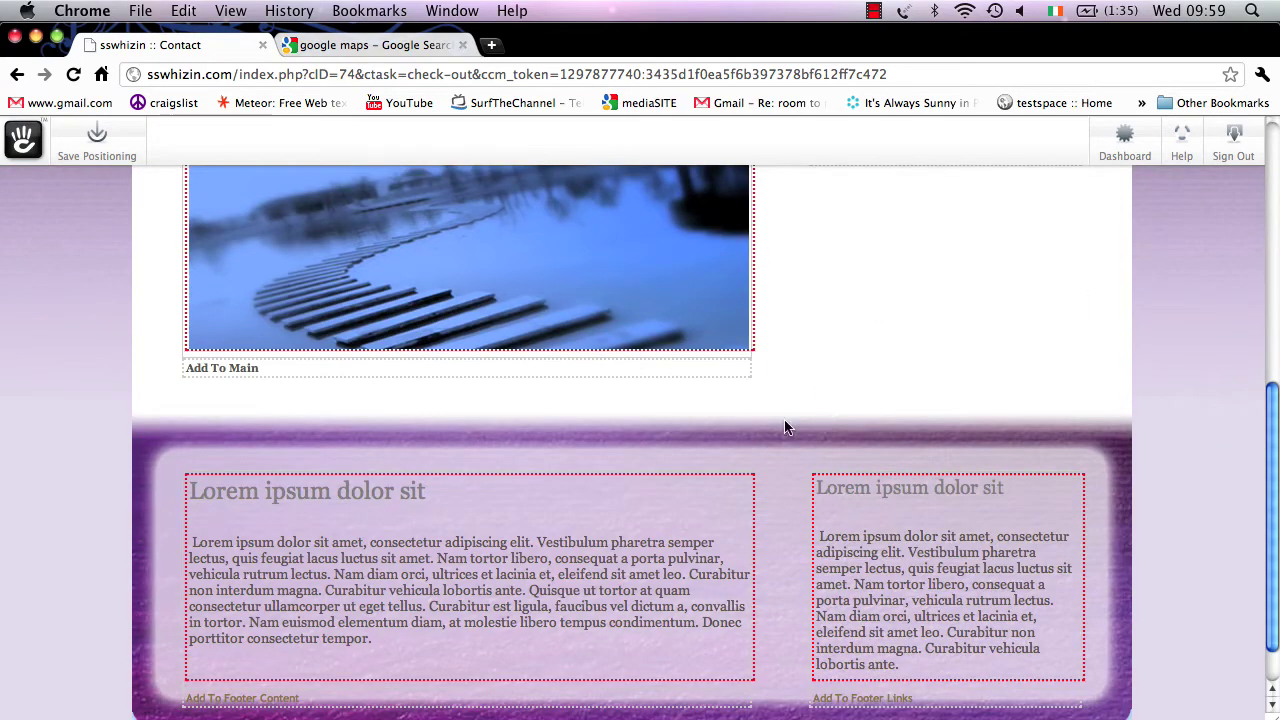
drag(622, 530, 626, 526)
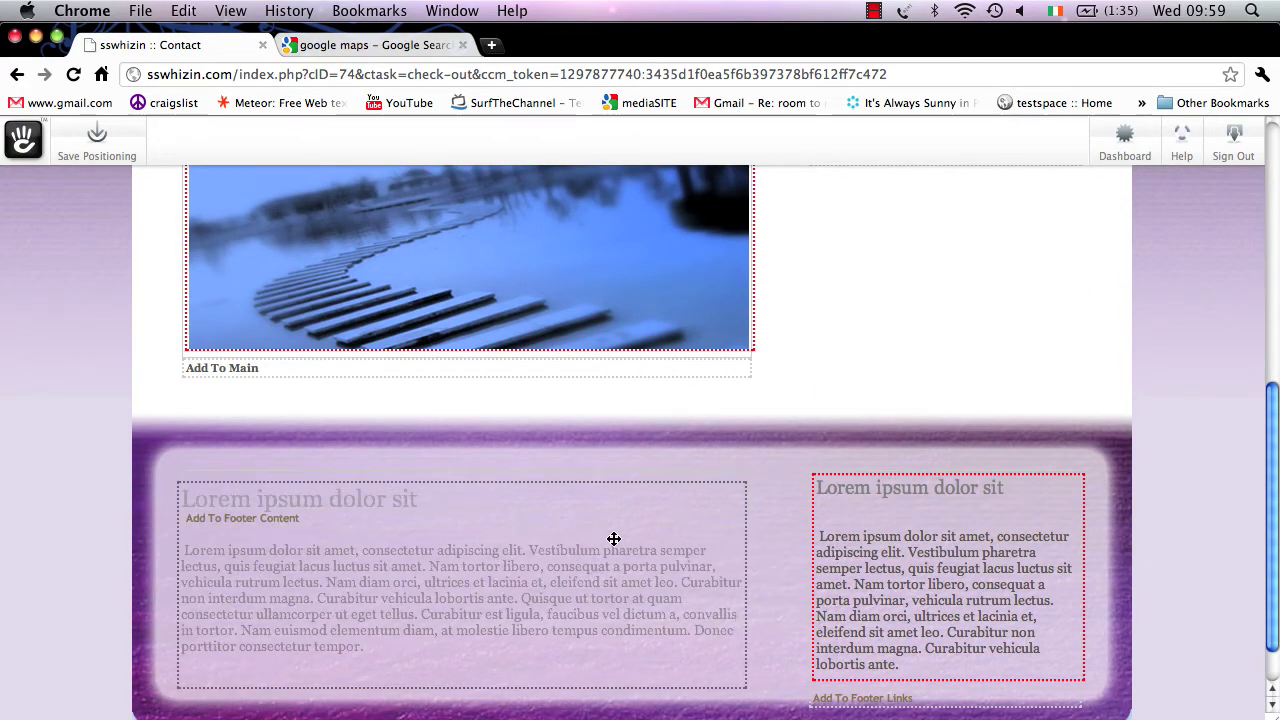
scroll(872, 513, up, 5)
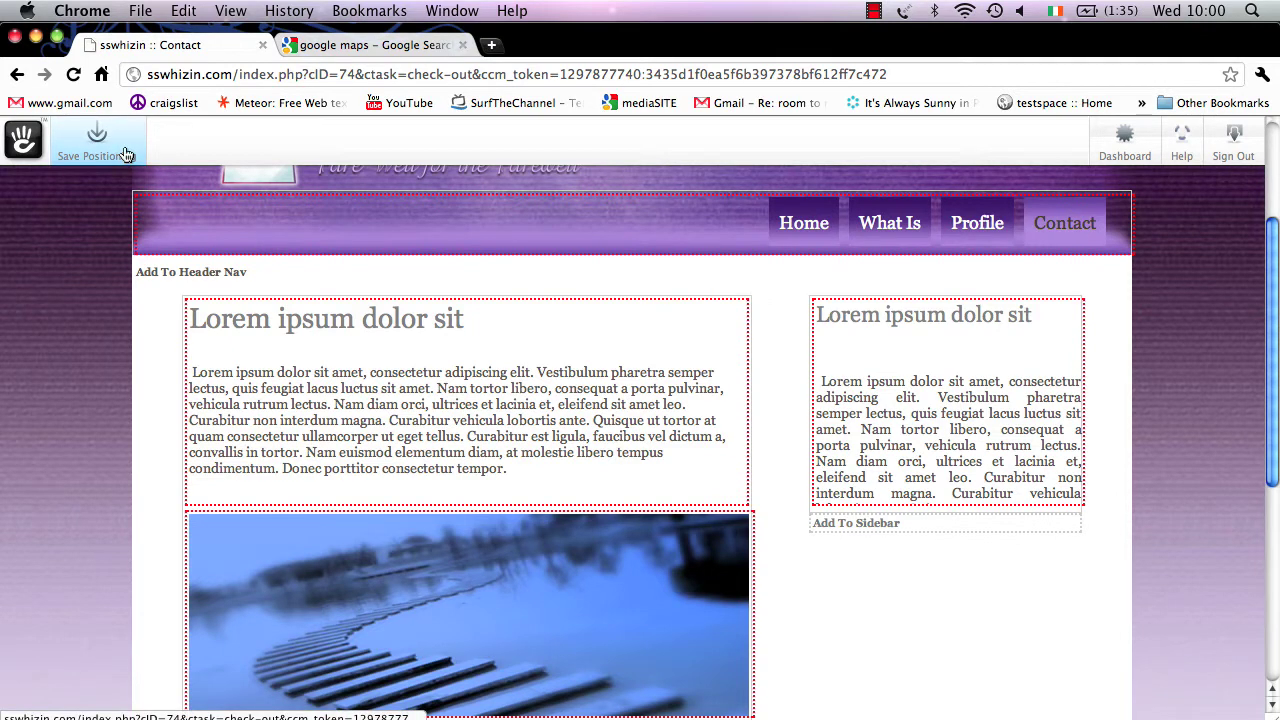
click(125, 155)
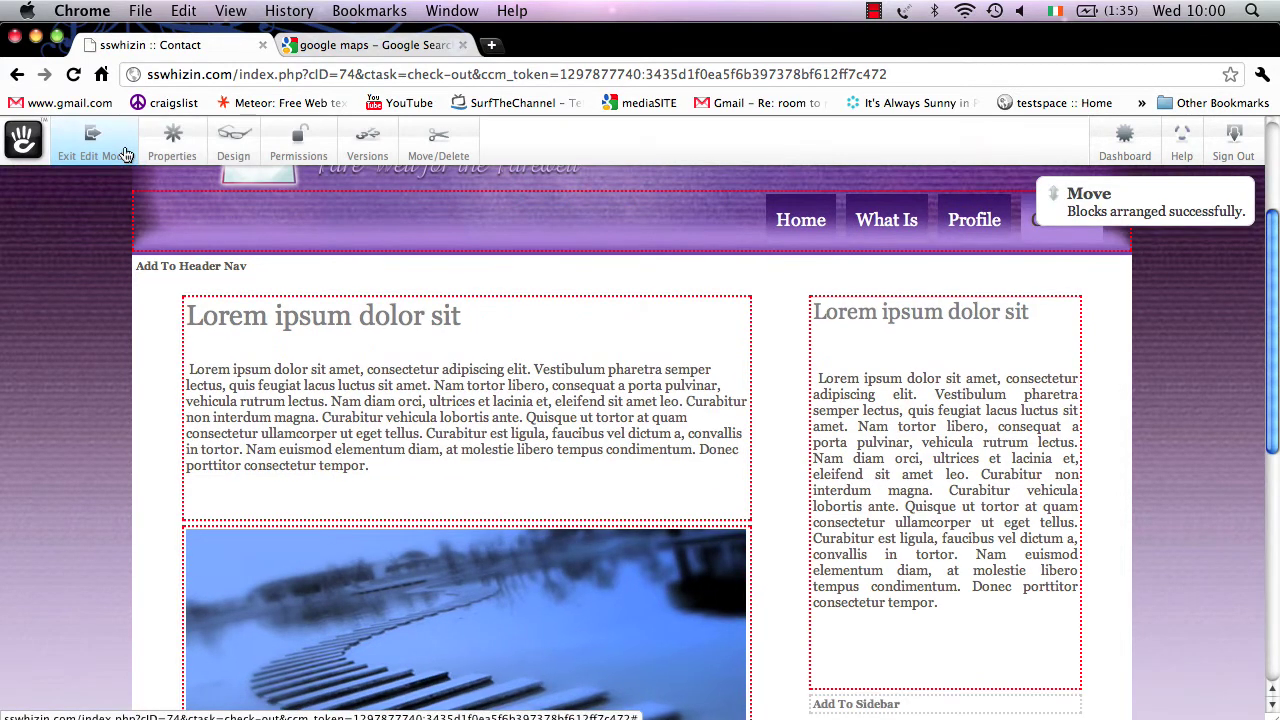
scroll(410, 400, down, 4)
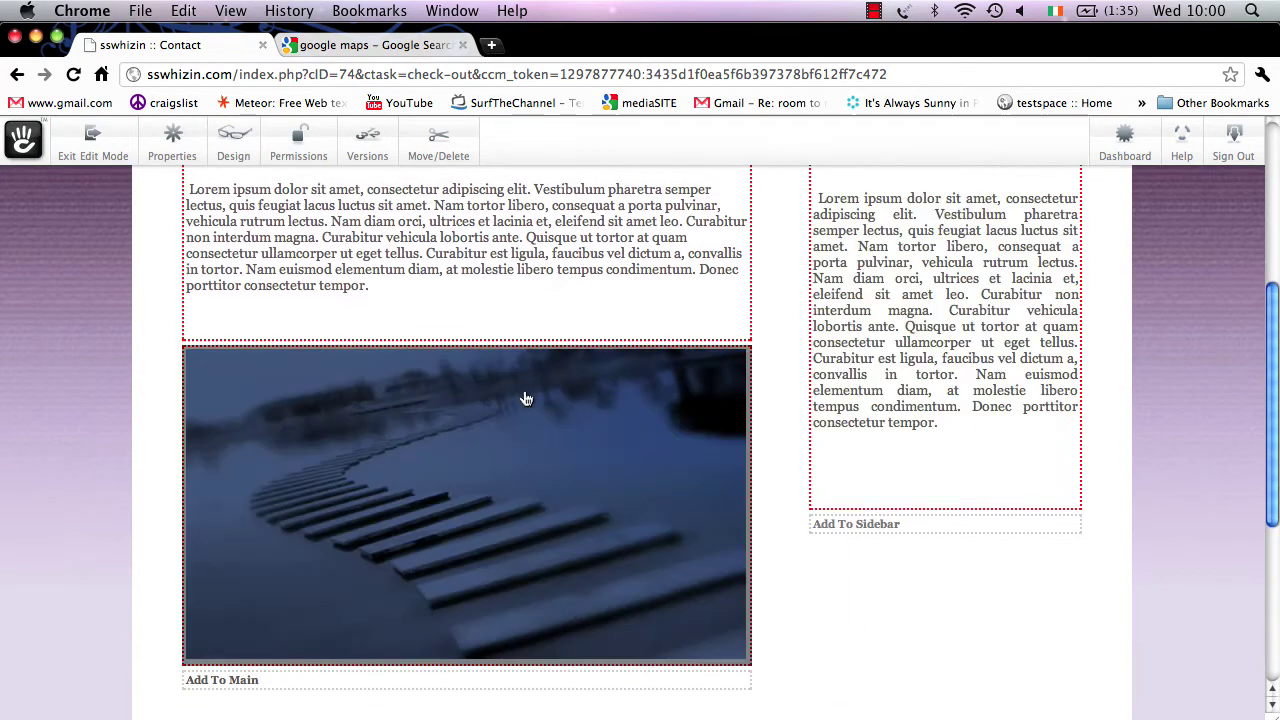
scroll(523, 394, up, 3)
scroll(523, 394, up, 2)
scroll(457, 366, down, 8)
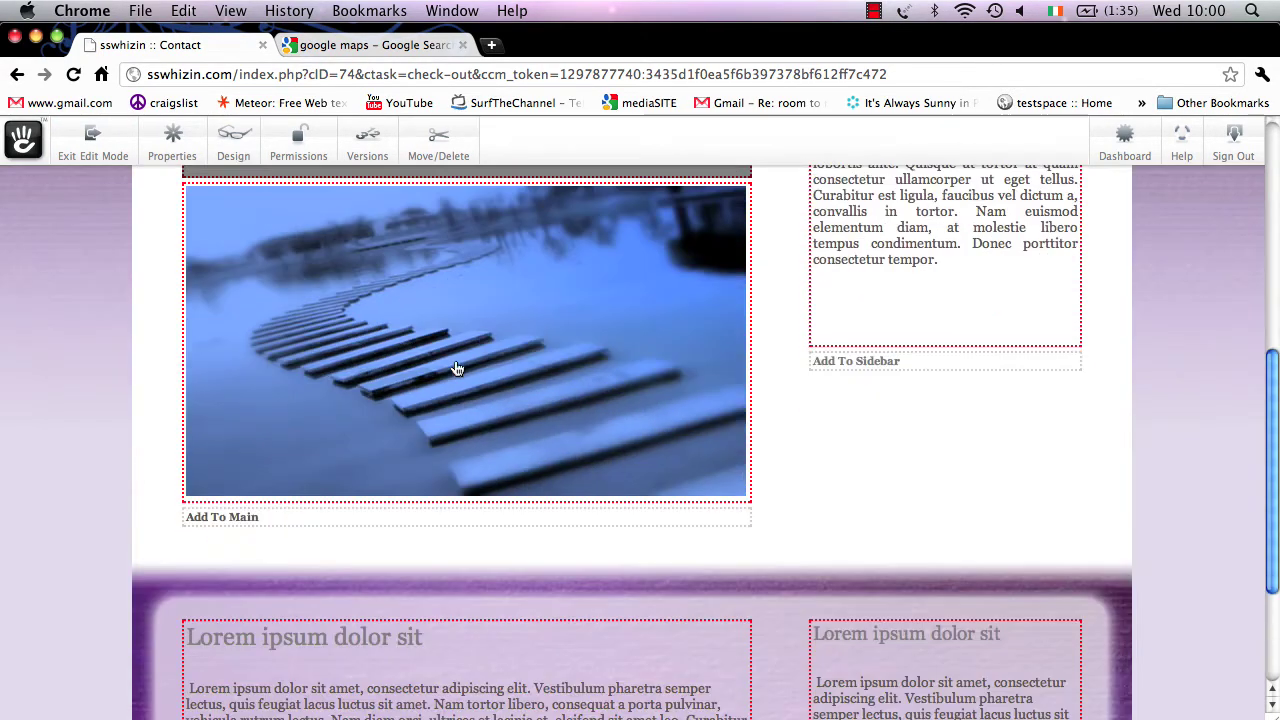
scroll(457, 369, up, 1)
scroll(457, 369, up, 6)
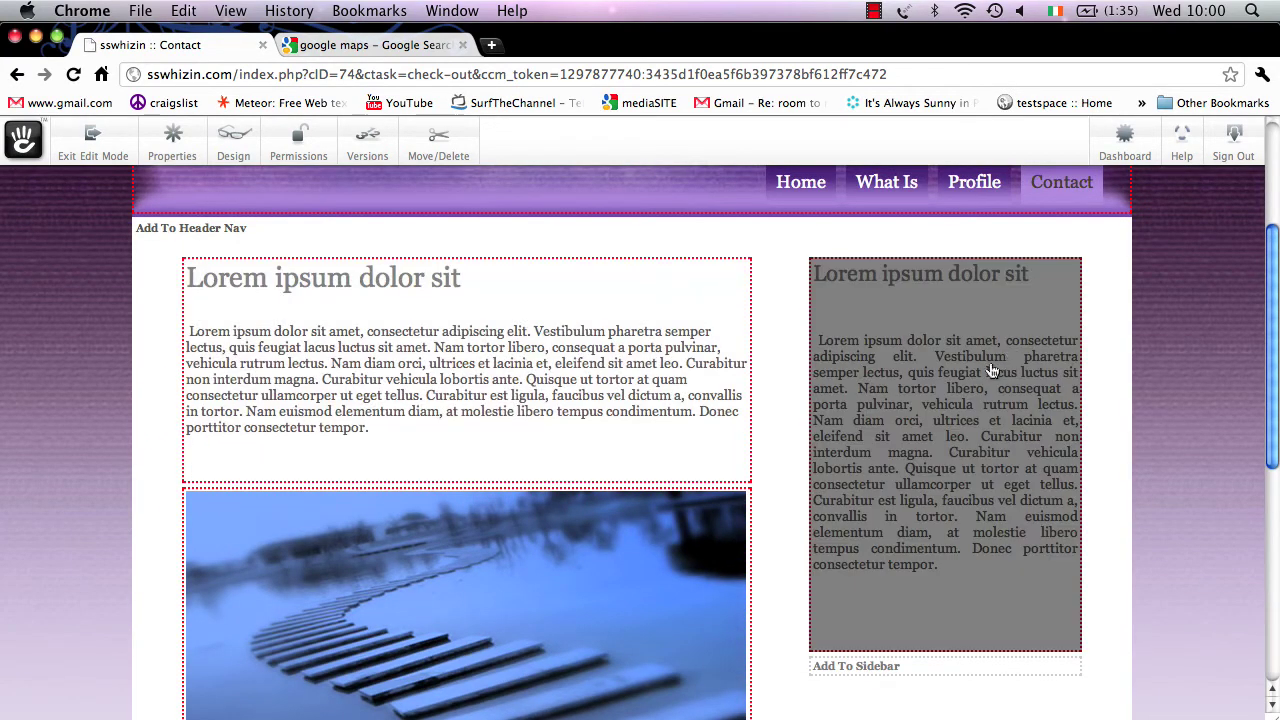
Delete the sidebar lorem ipsum text block and confirm the deletion.
click(991, 372)
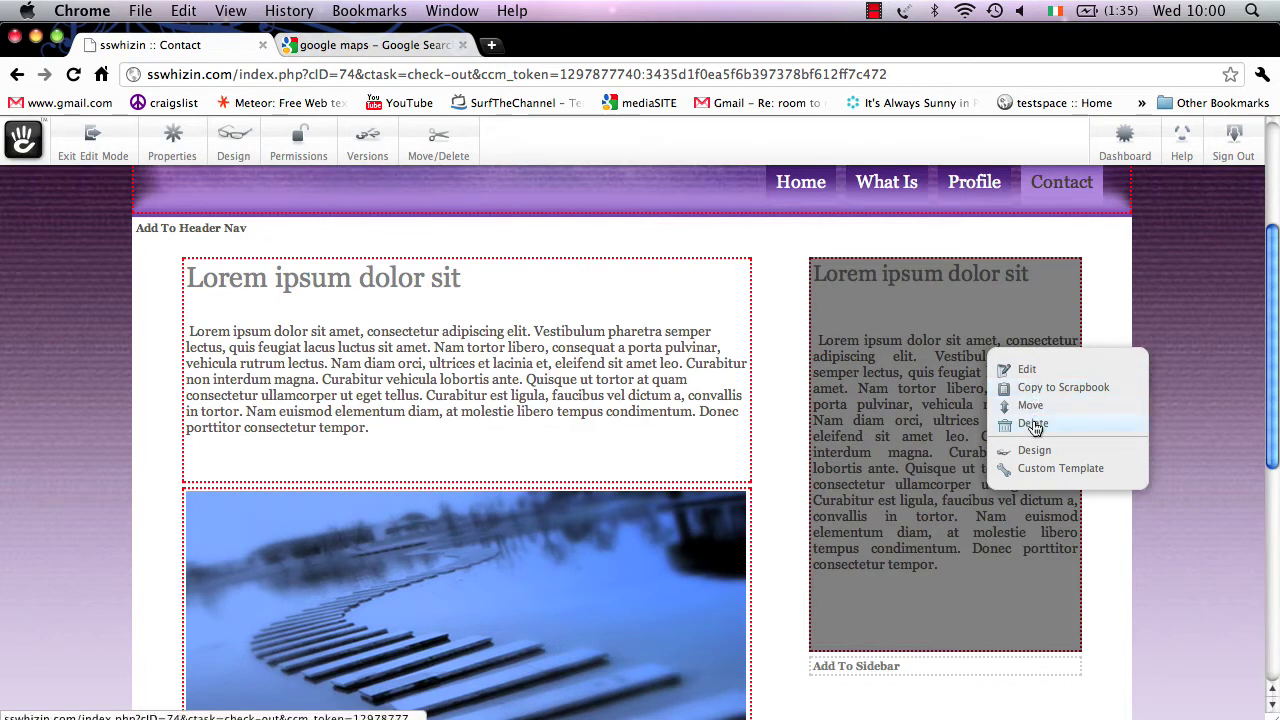
click(1033, 425)
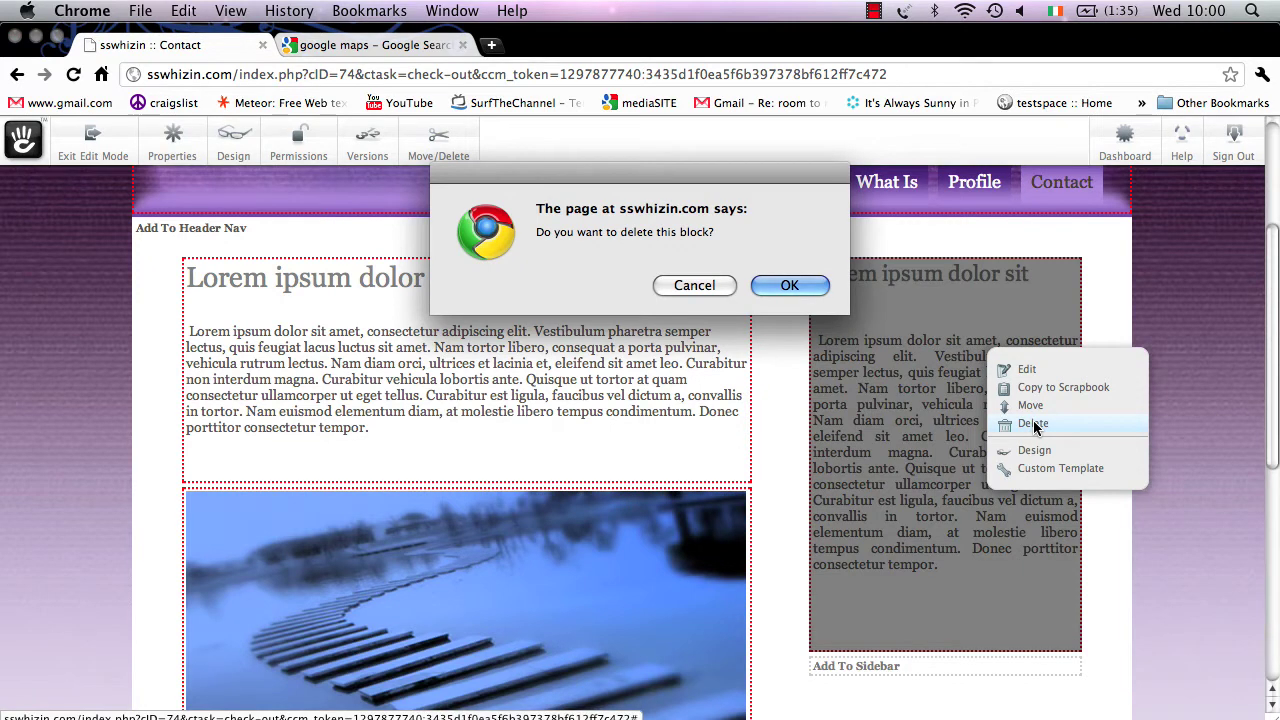
click(790, 286)
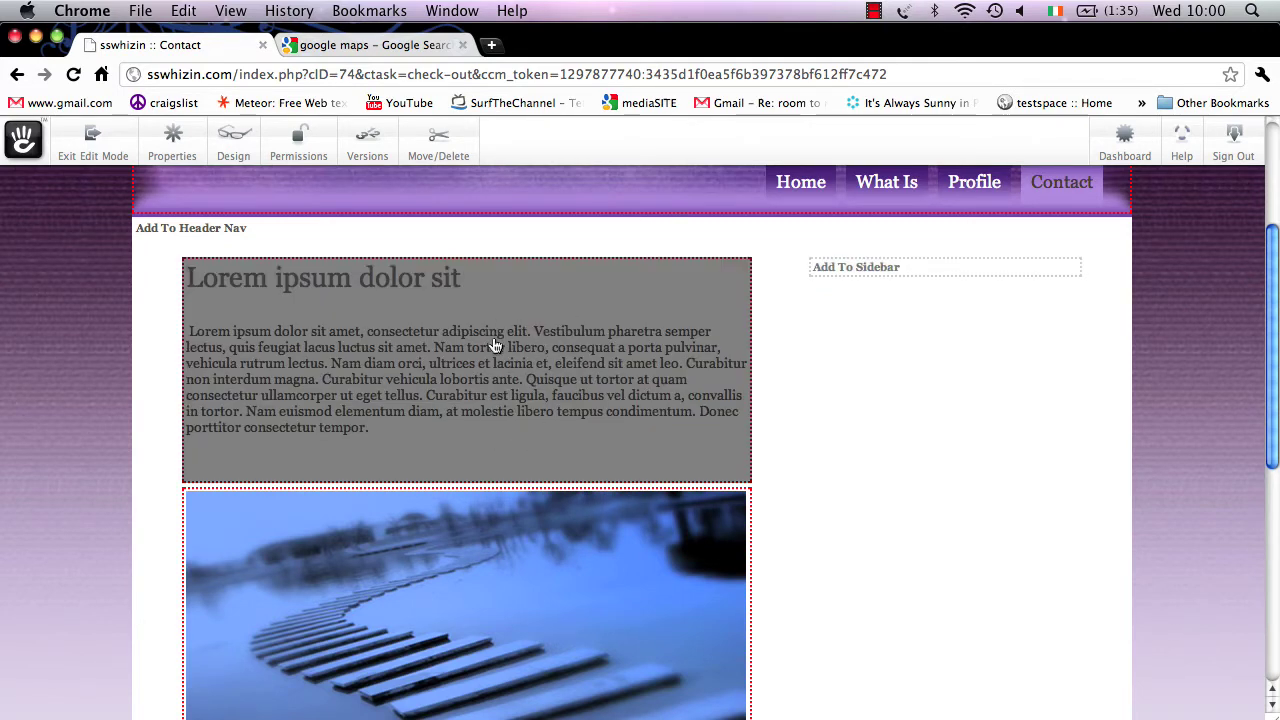
Edit the main block and colour the 'Lorem ipsum dolor sit' heading red.
click(494, 345)
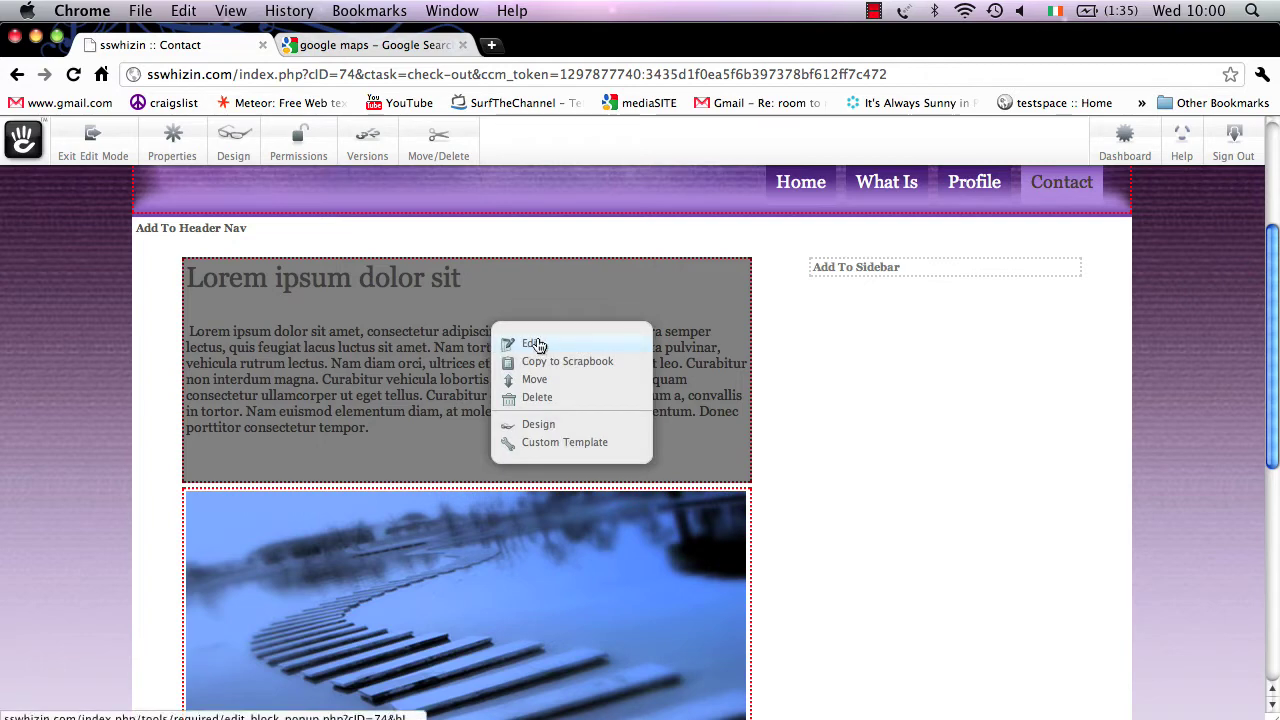
click(537, 345)
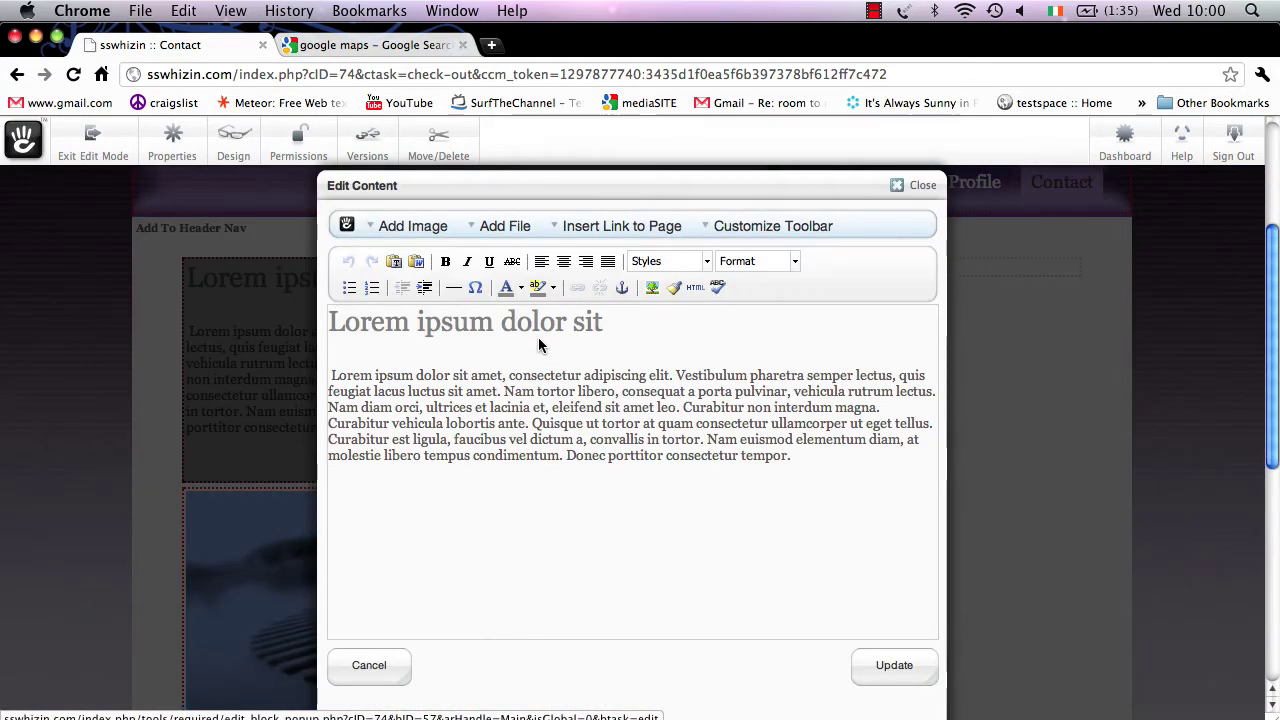
scroll(538, 345, down, 1)
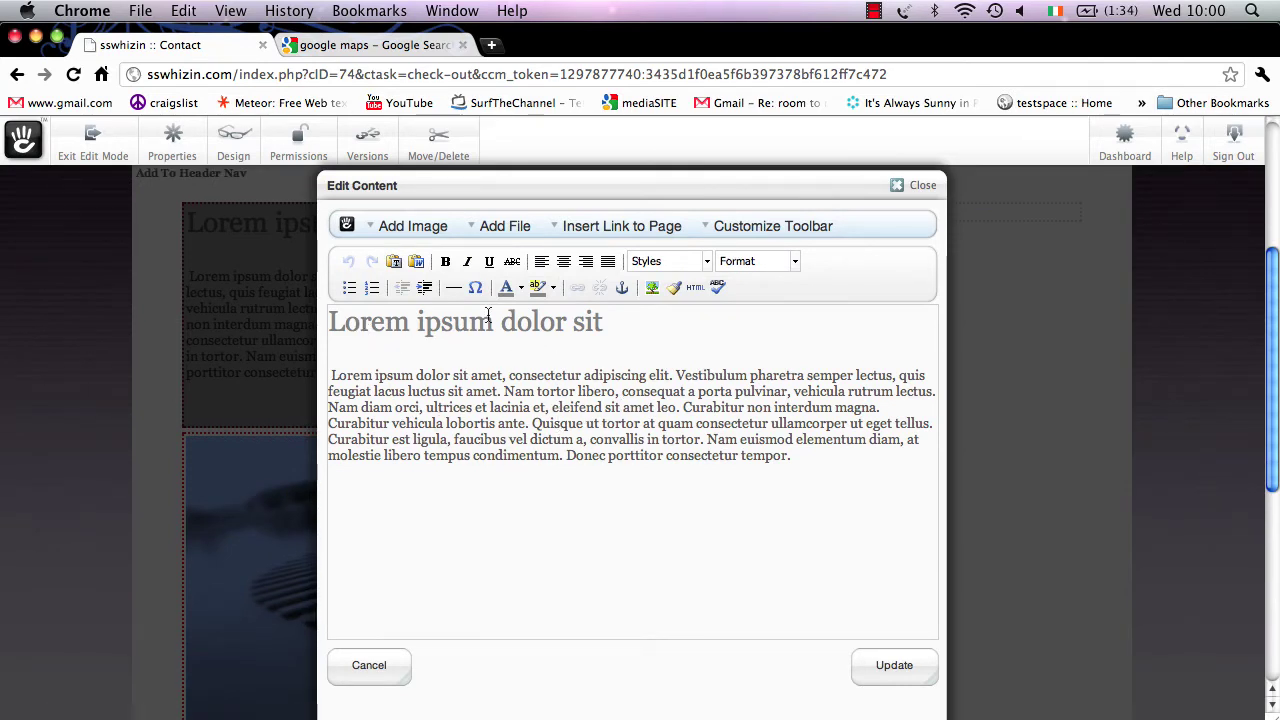
drag(608, 322, 327, 326)
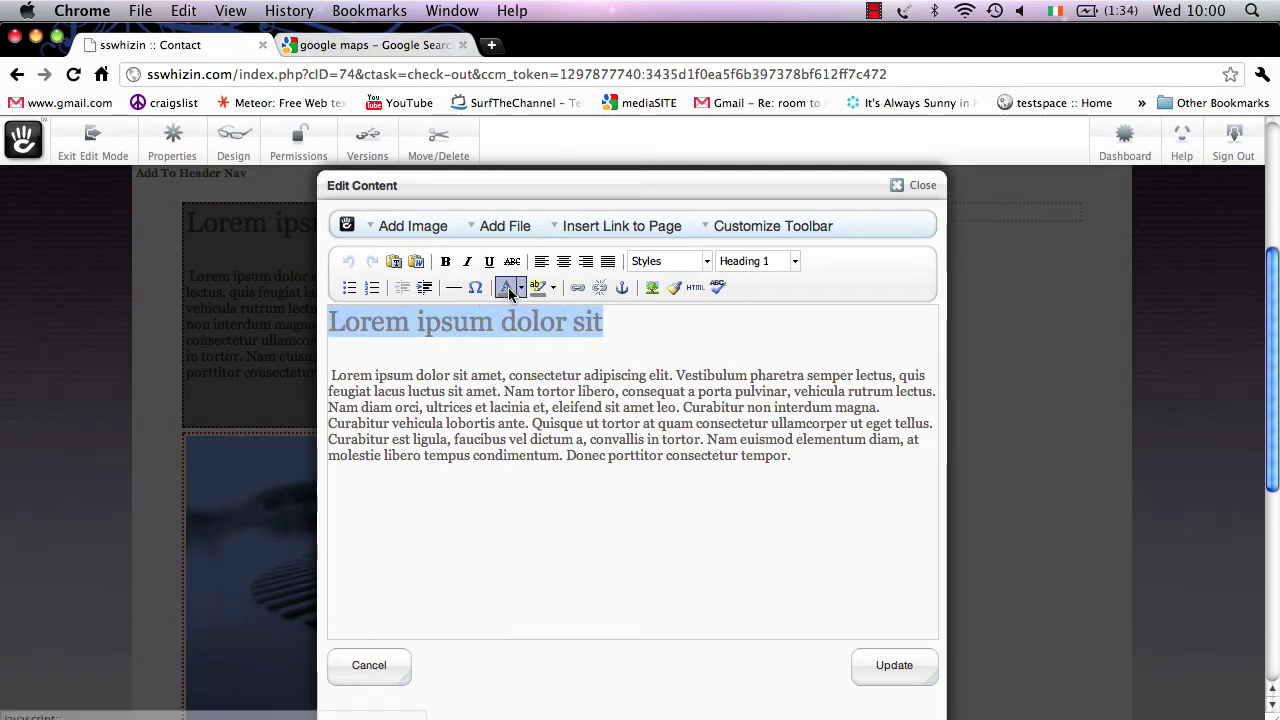
click(516, 288)
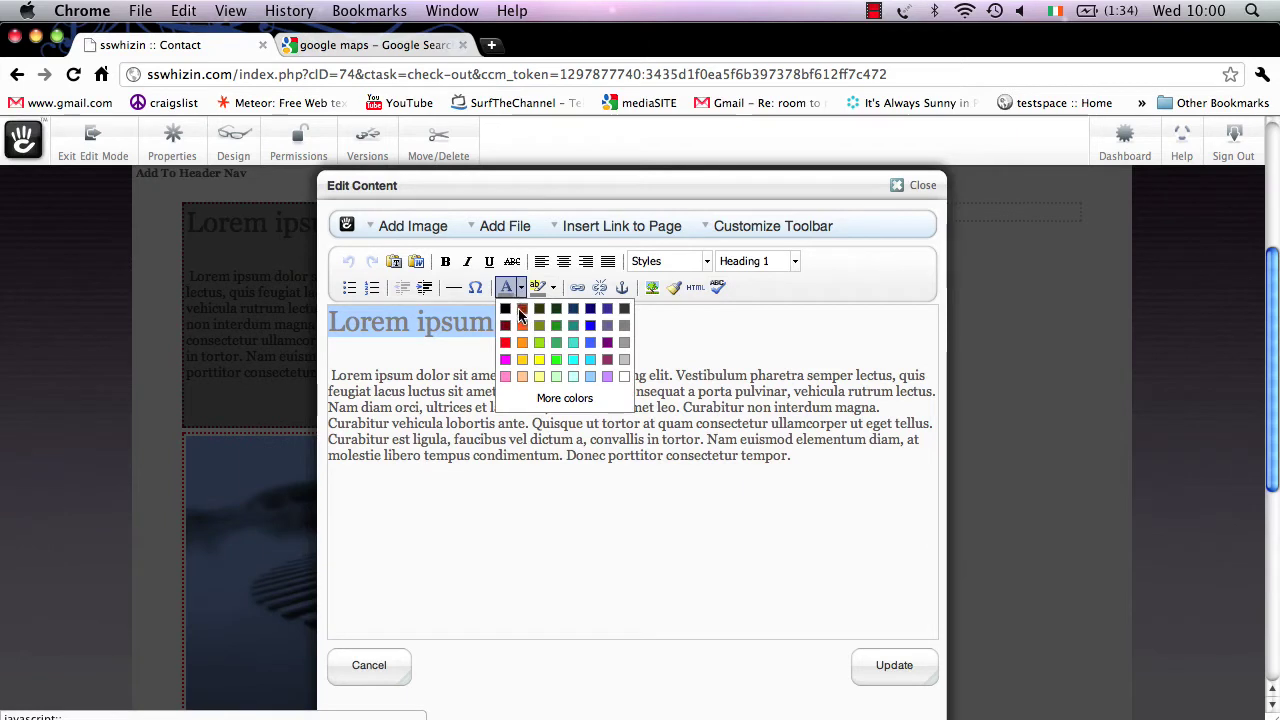
click(505, 345)
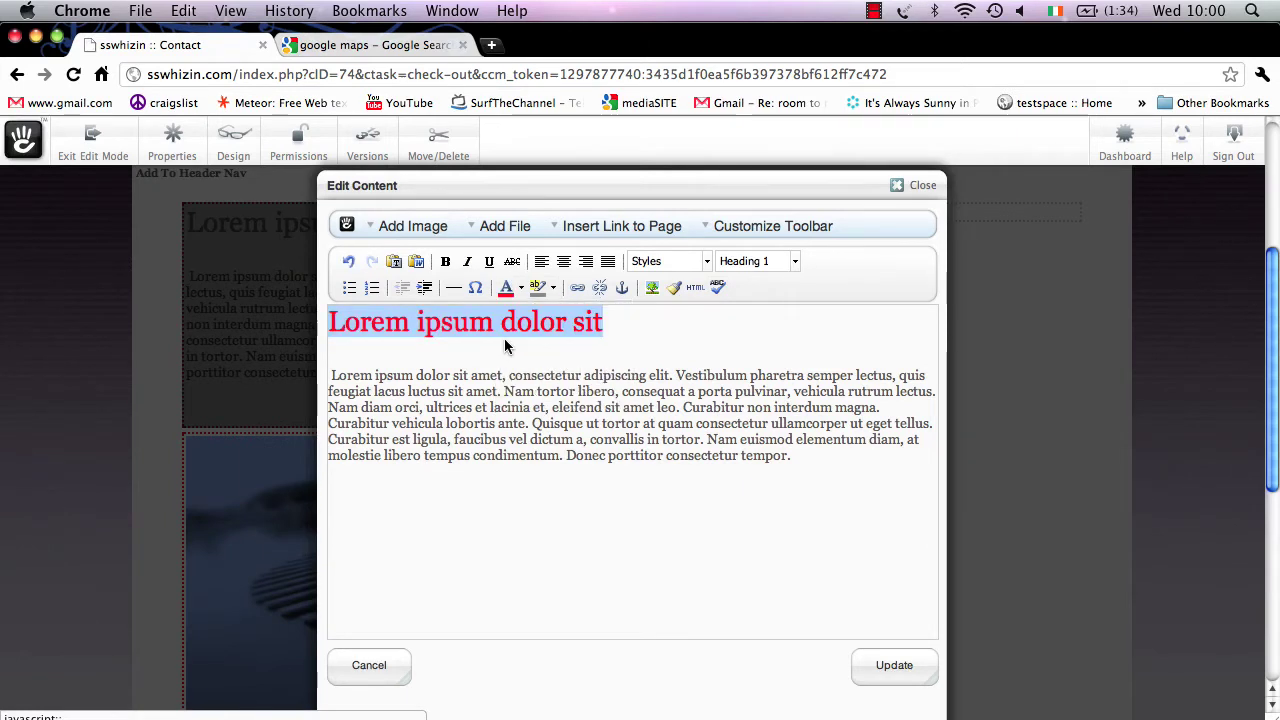
Remove the paragraph's closing sentences so it ends at 'convallis in tortor.'.
click(593, 385)
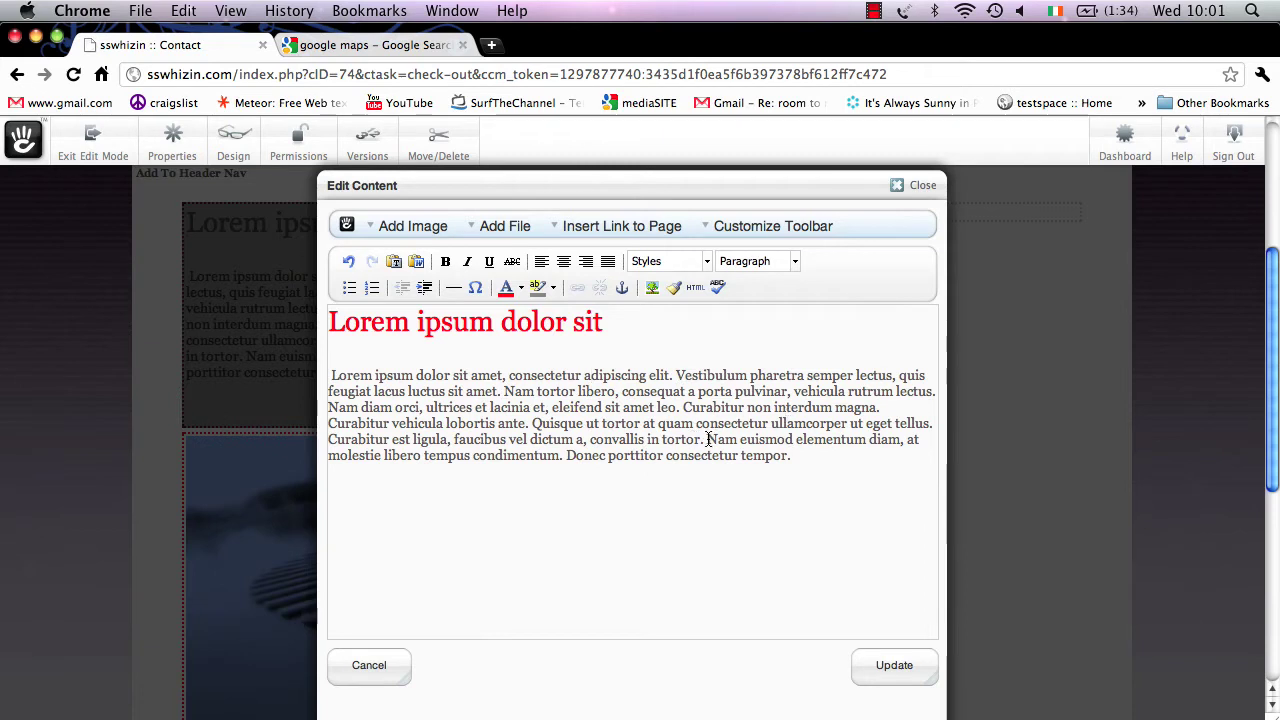
drag(708, 440, 797, 460)
key(BackSpace)
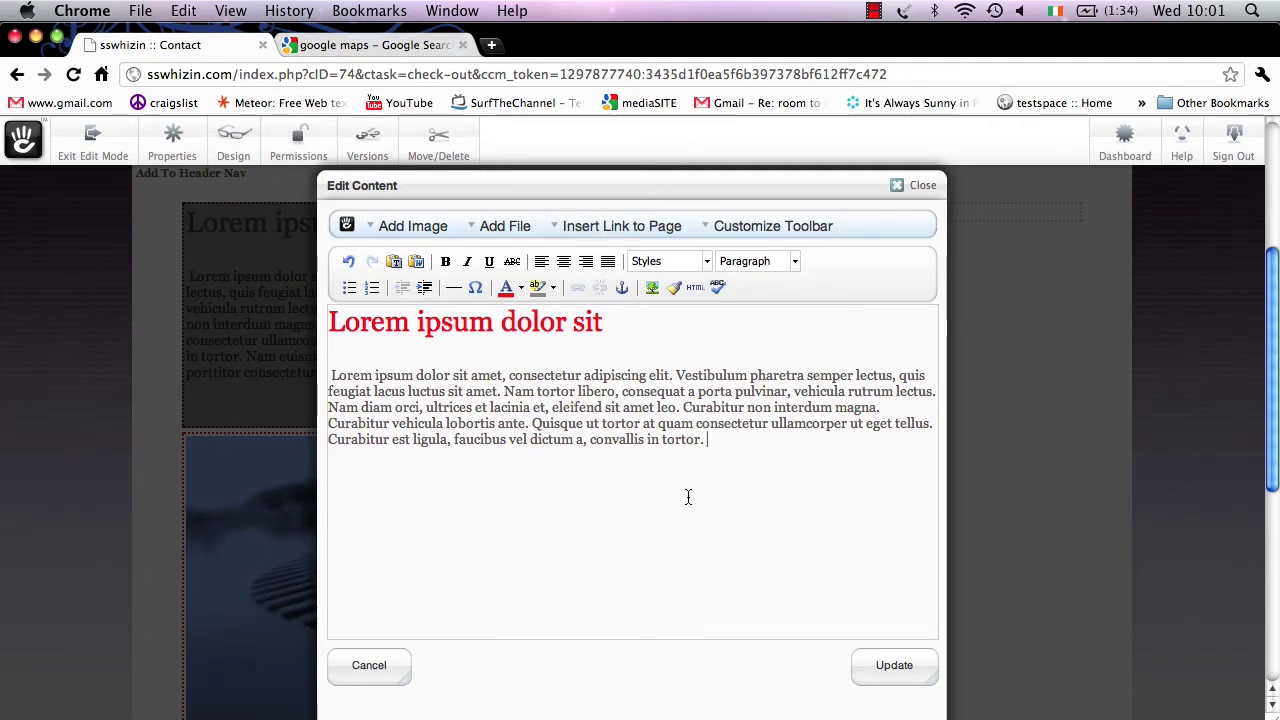
Save the edited main block content and review the red heading and shortened paragraph.
click(897, 680)
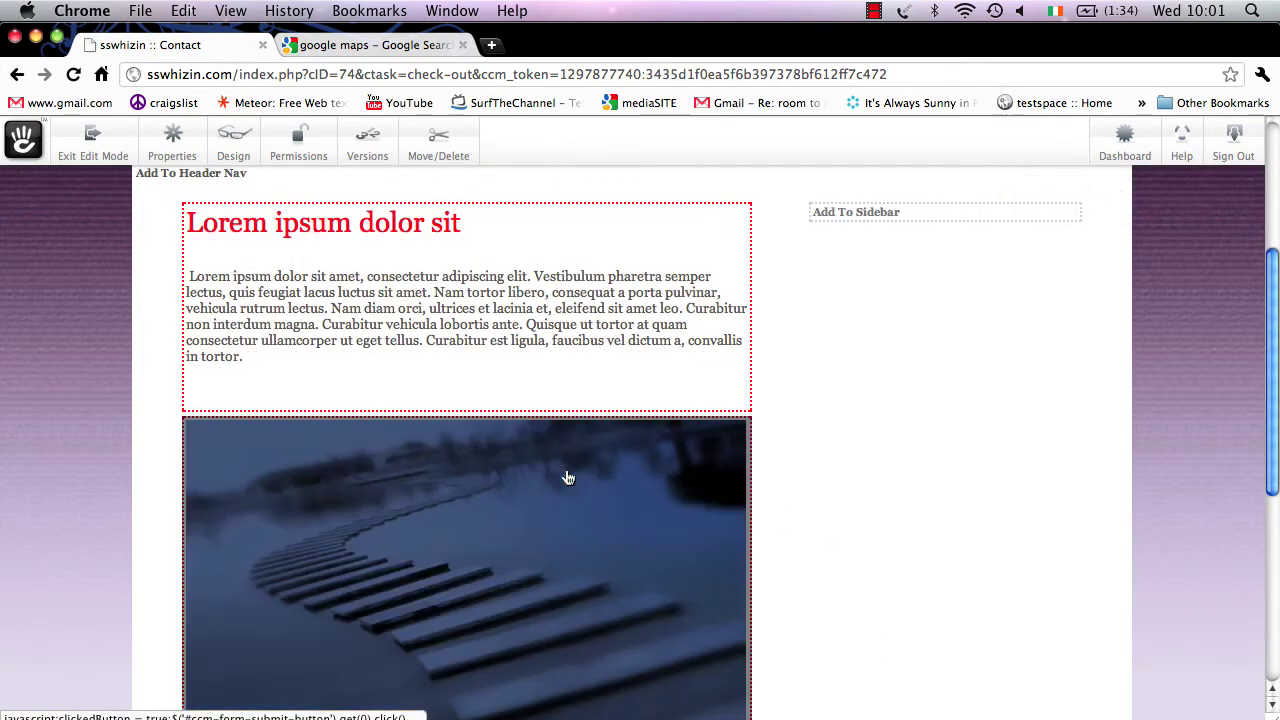
scroll(556, 483, up, 2)
scroll(551, 486, up, 1)
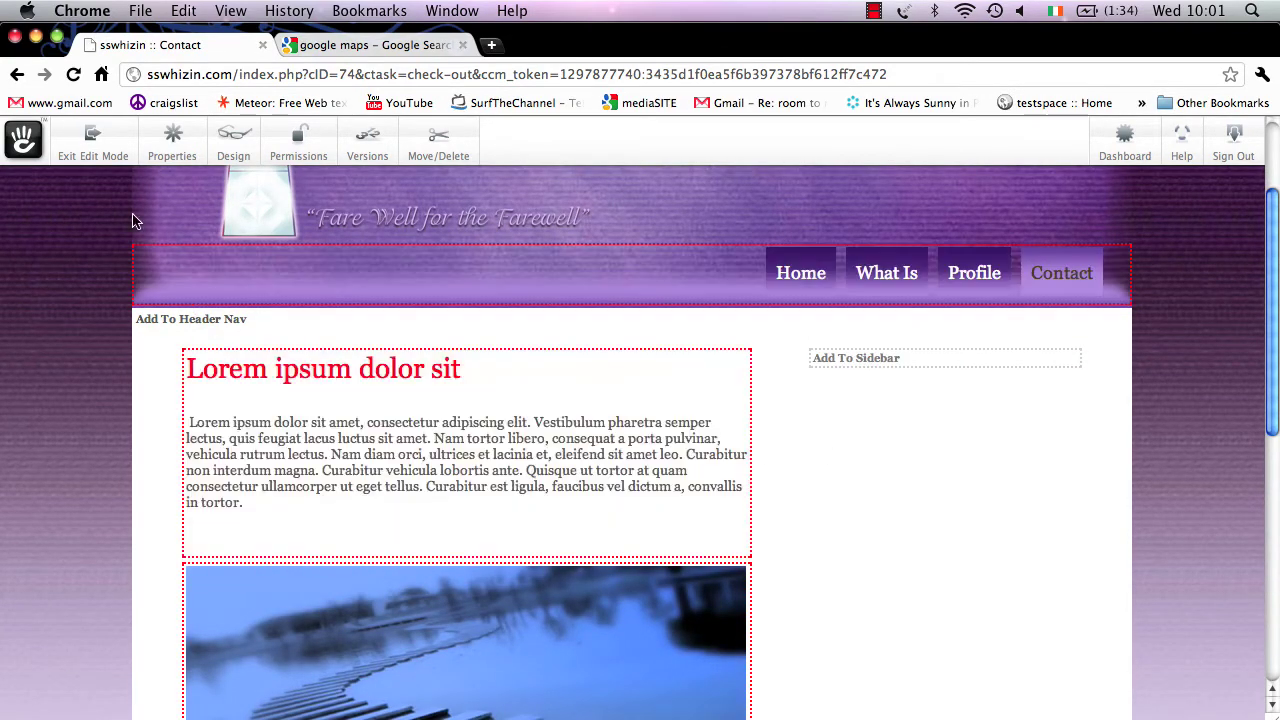
Exit edit mode and publish the Contact page edits to the live site.
click(110, 158)
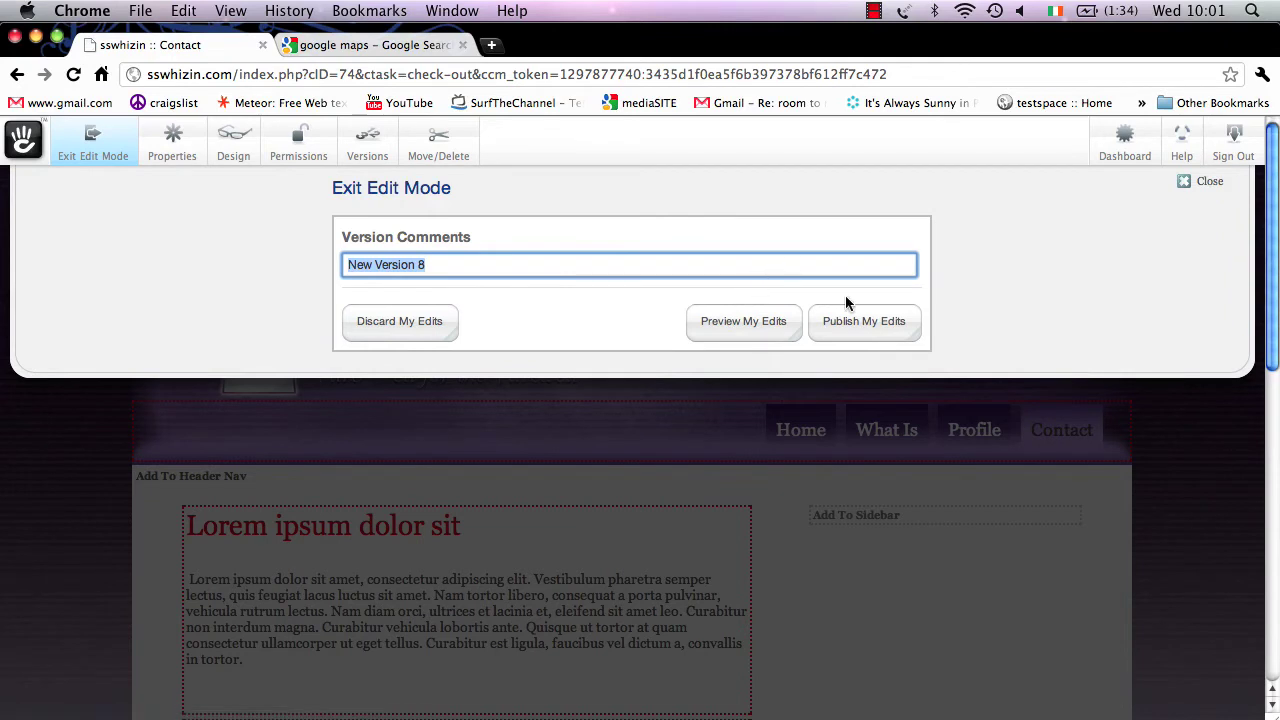
click(876, 320)
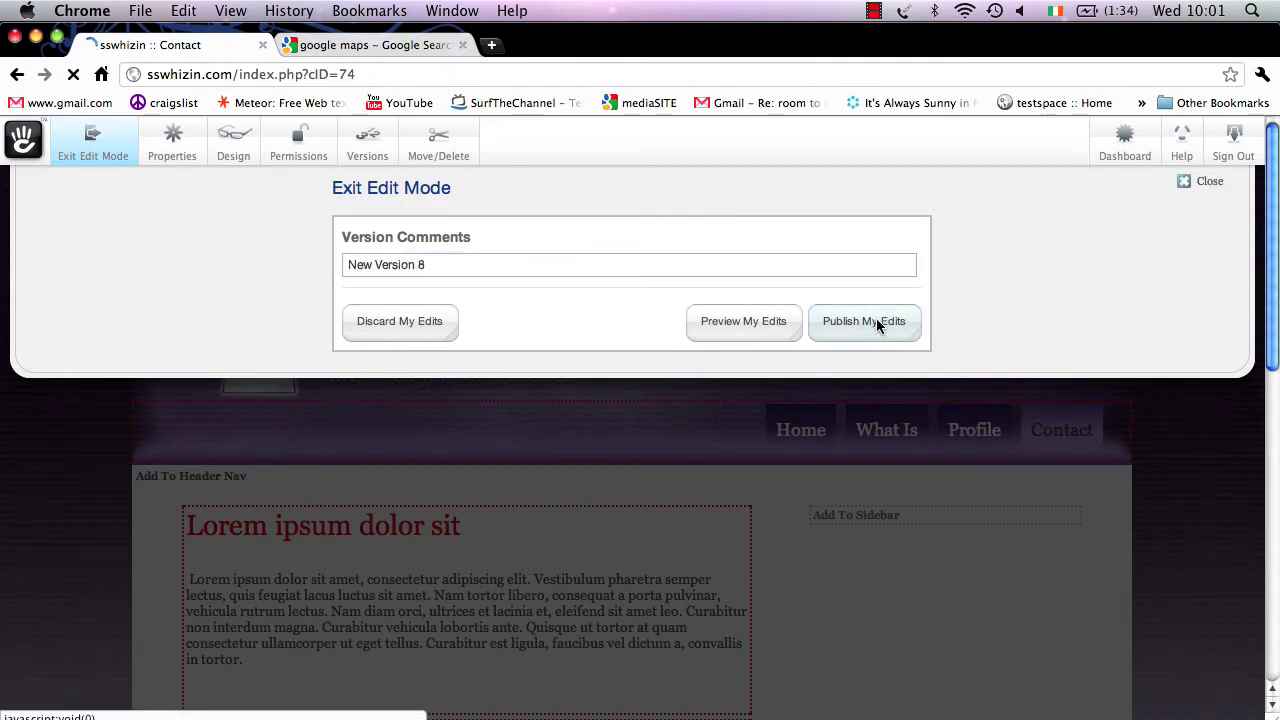
scroll(876, 326, down, 5)
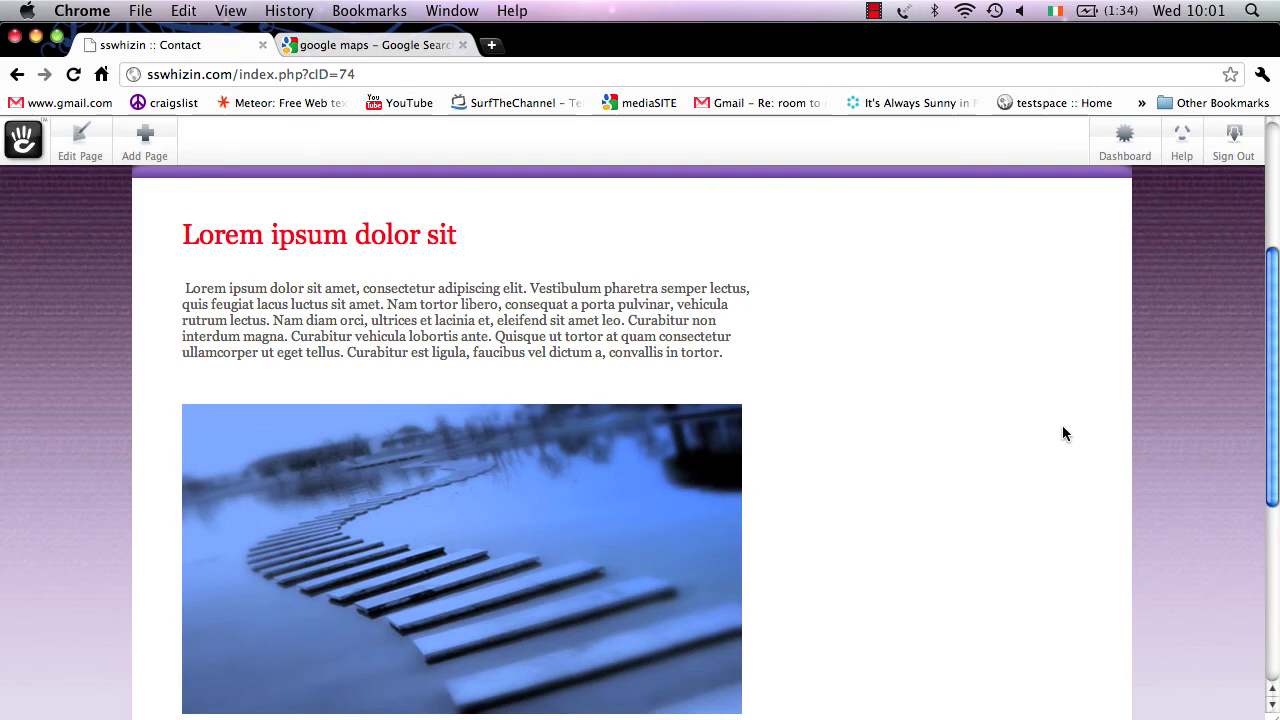
scroll(759, 418, down, 5)
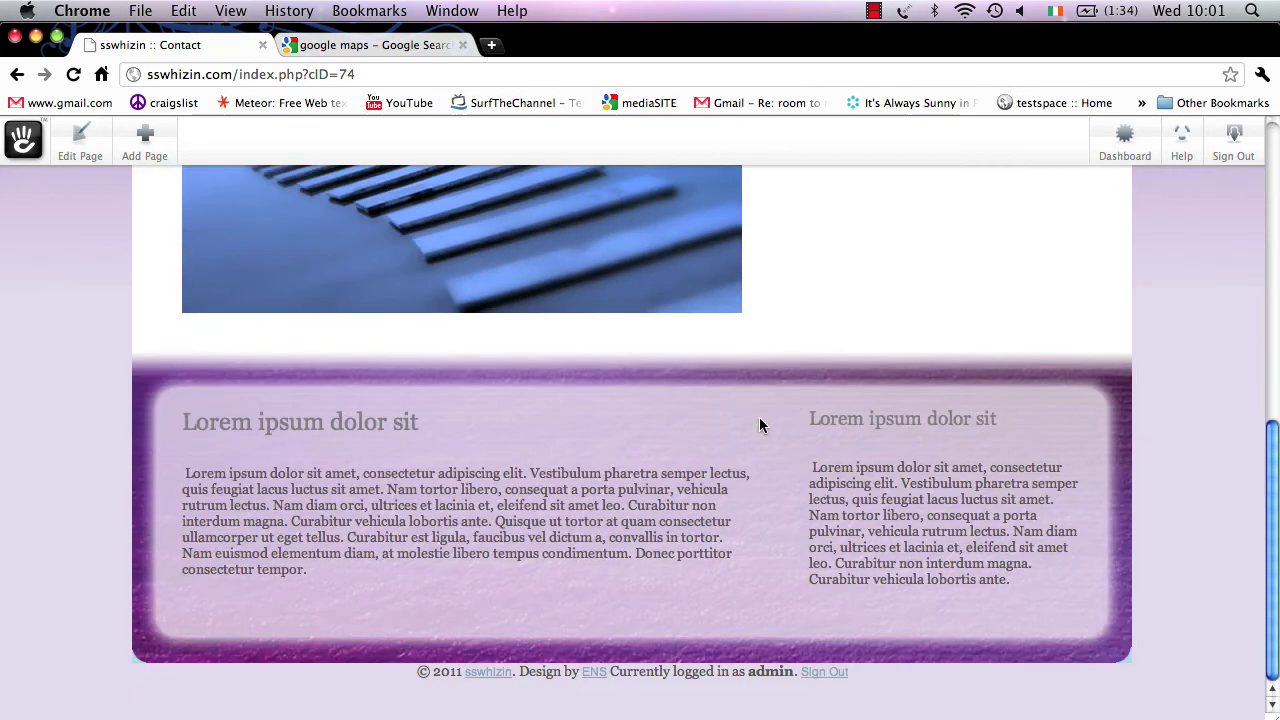
scroll(759, 418, up, 5)
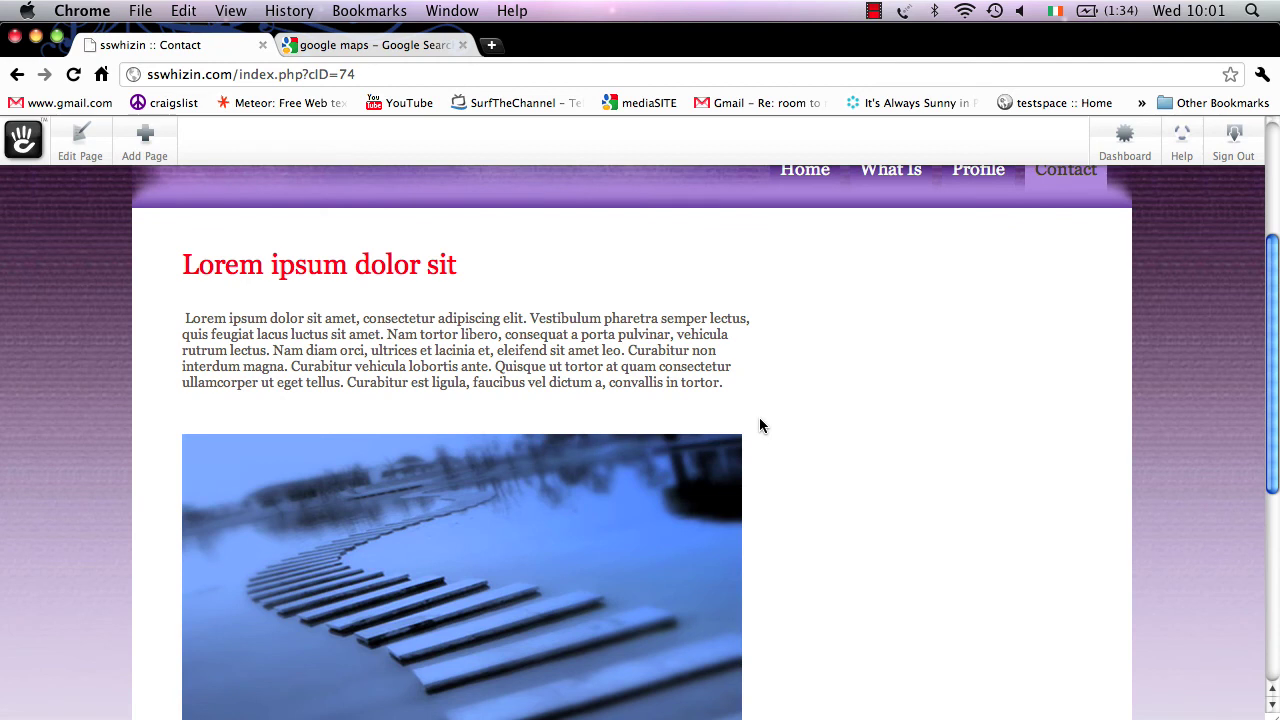